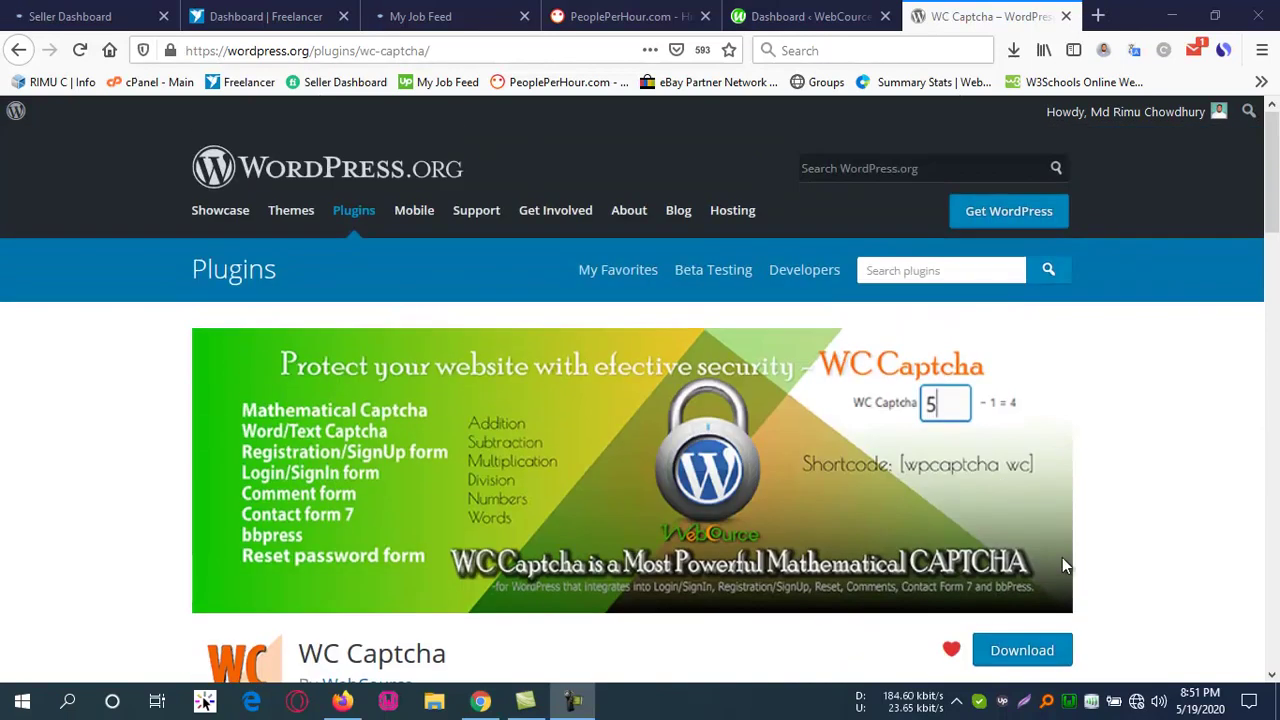
# Dismiss the online-status notification and browse the WC Captcha plugin page.
pyautogui.scroll(-2, 1028, 440)
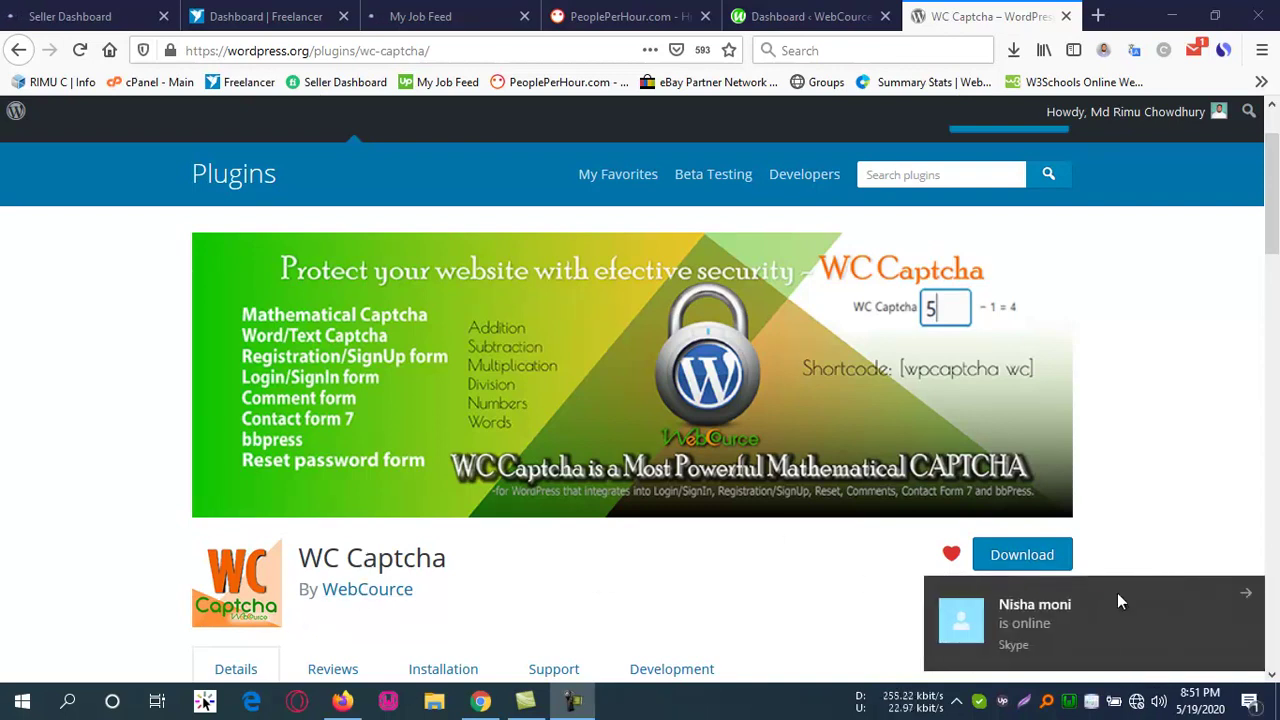
pyautogui.click(1245, 593)
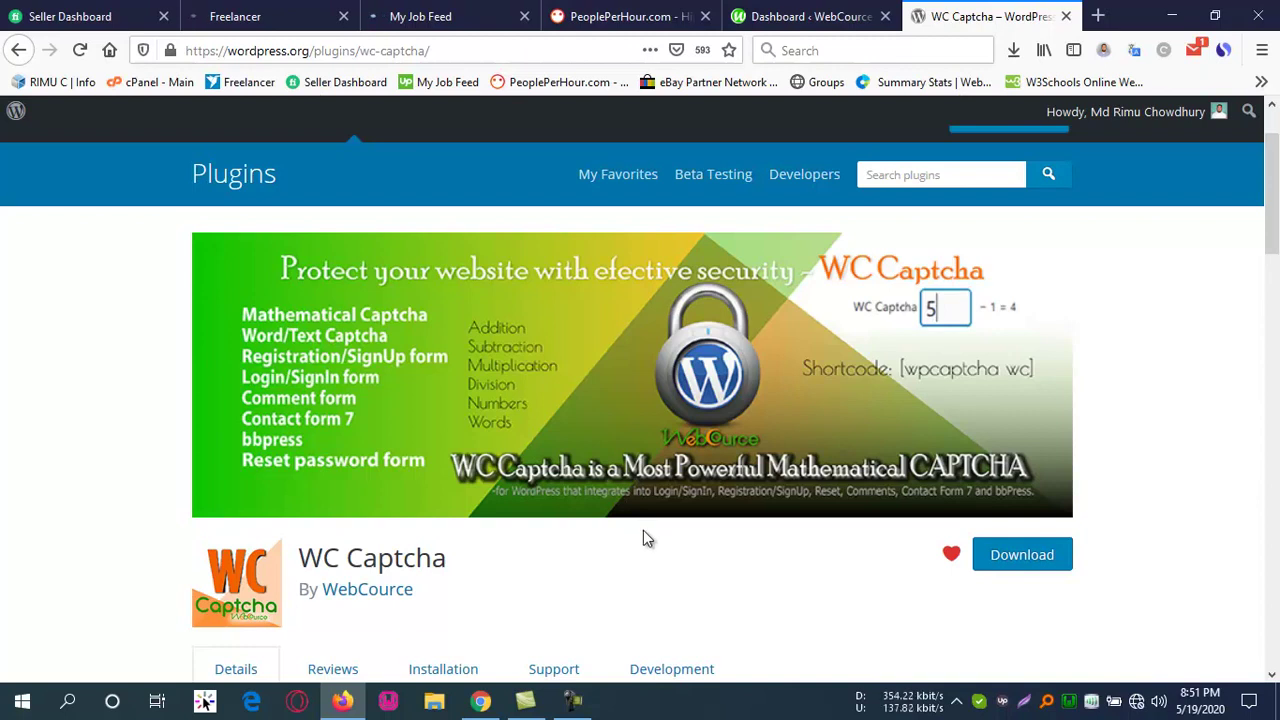
pyautogui.scroll(-2, 614, 550)
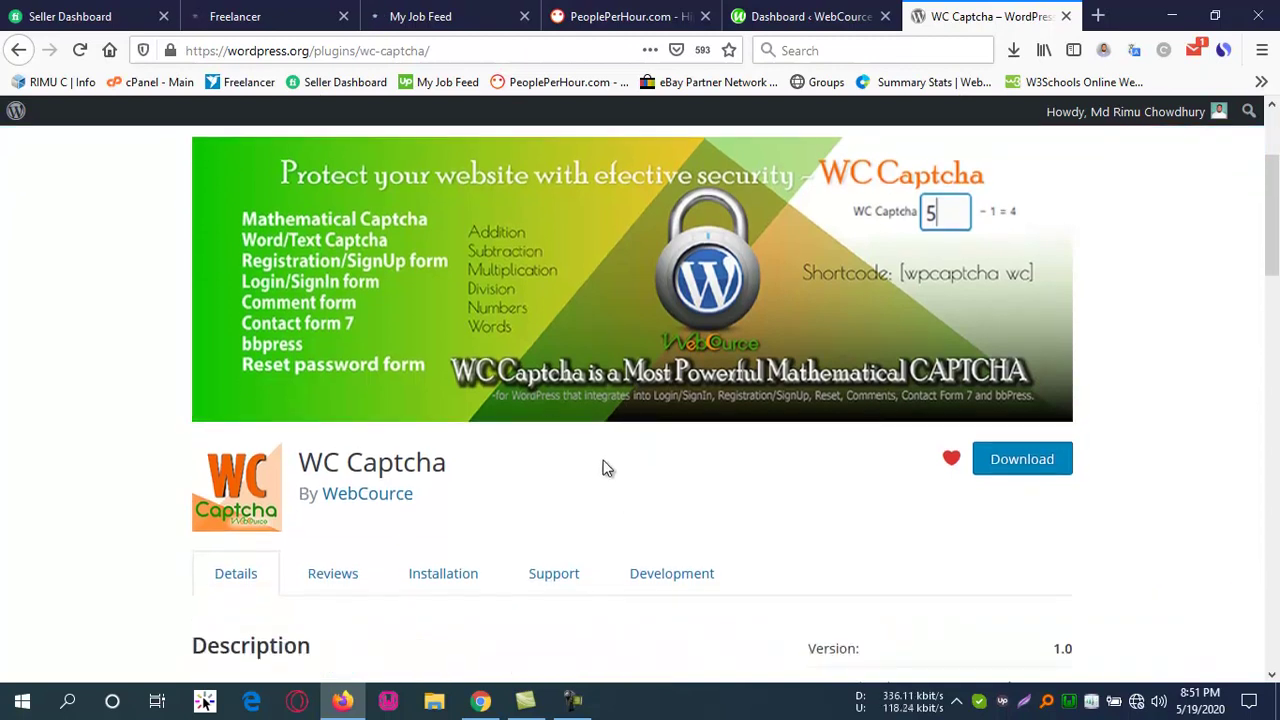
pyautogui.scroll(2, 552, 400)
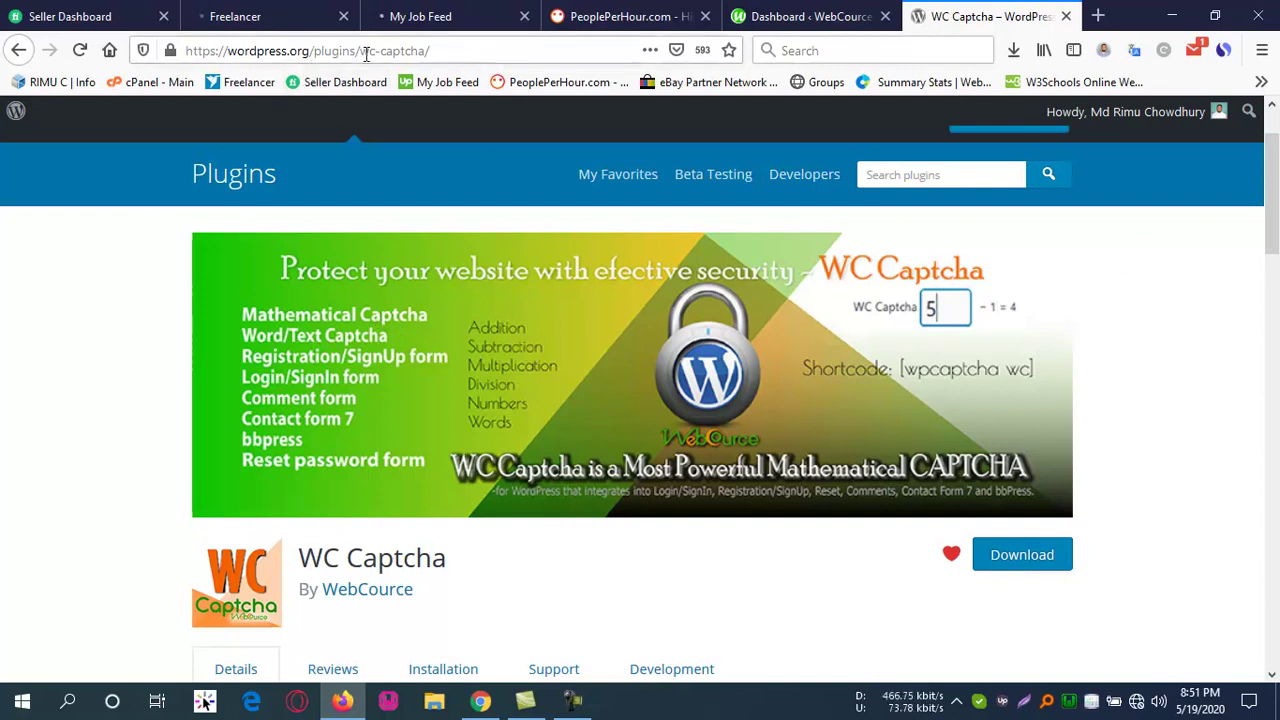
pyautogui.scroll(-1, 589, 402)
pyautogui.scroll(3, 581, 402)
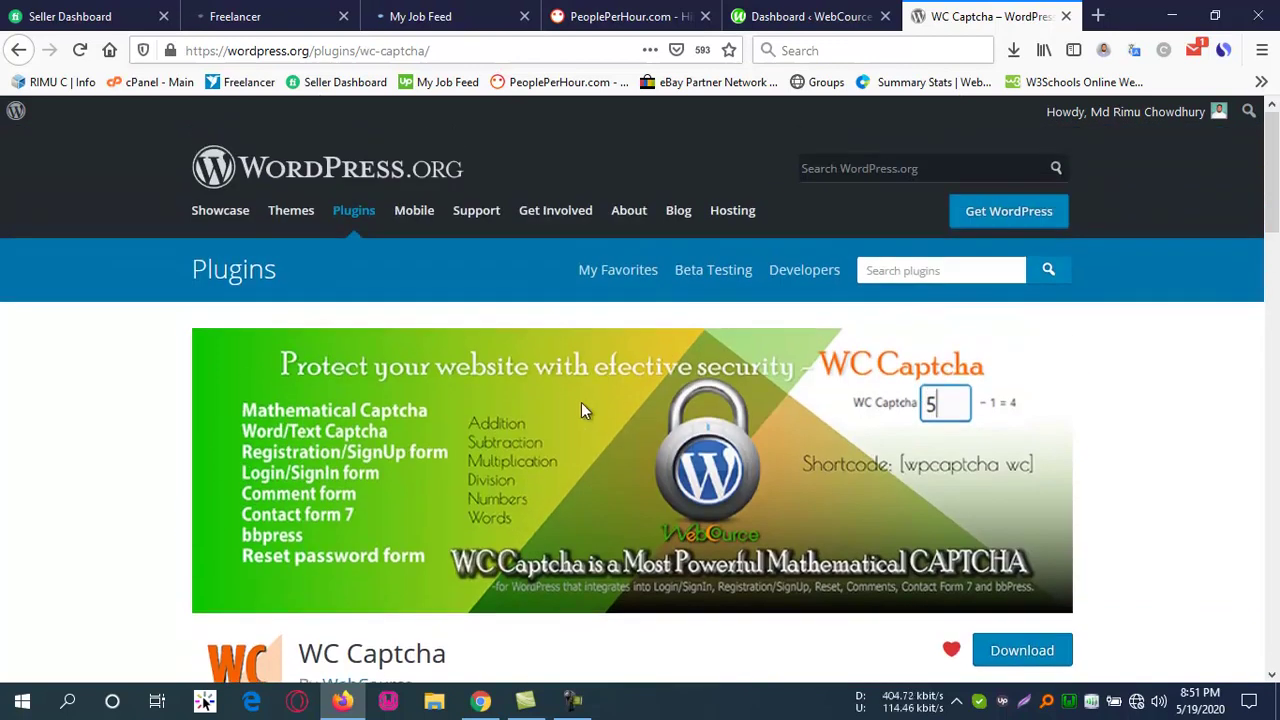
pyautogui.scroll(-5, 708, 420)
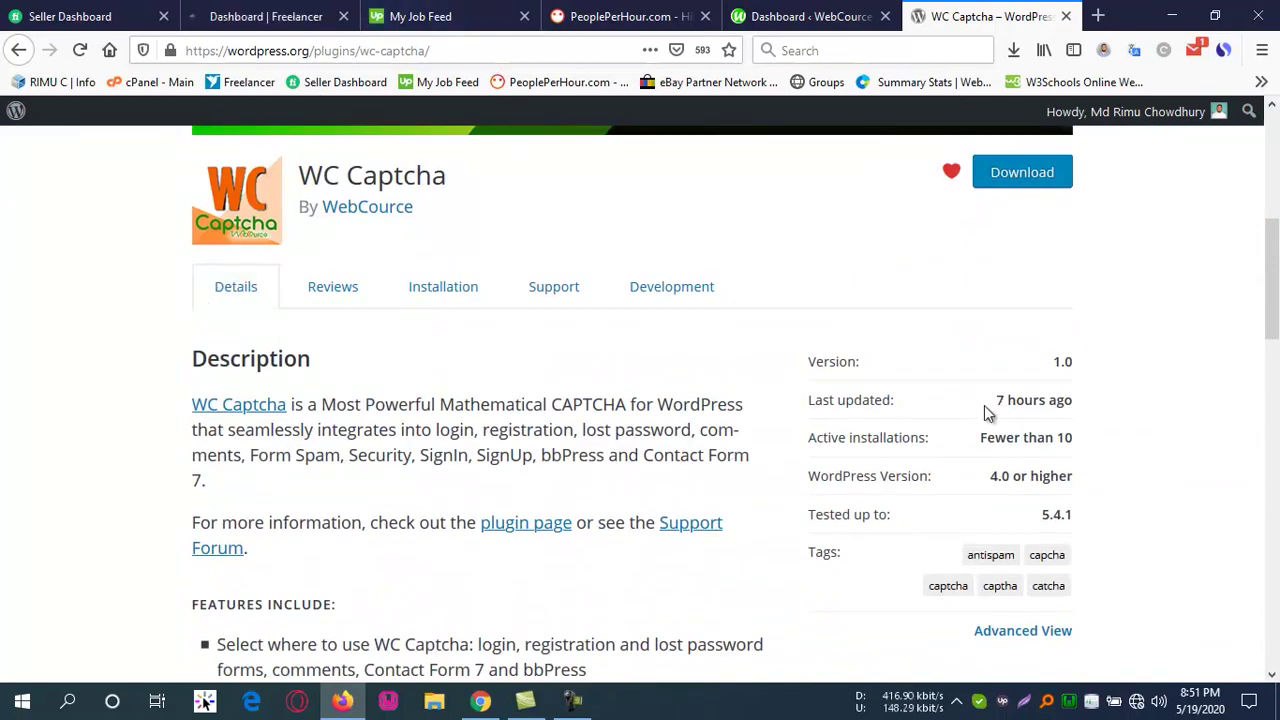
pyautogui.moveTo(1000, 403); pyautogui.dragTo(1089, 399)
pyautogui.click(1089, 399)
pyautogui.scroll(2, 627, 490)
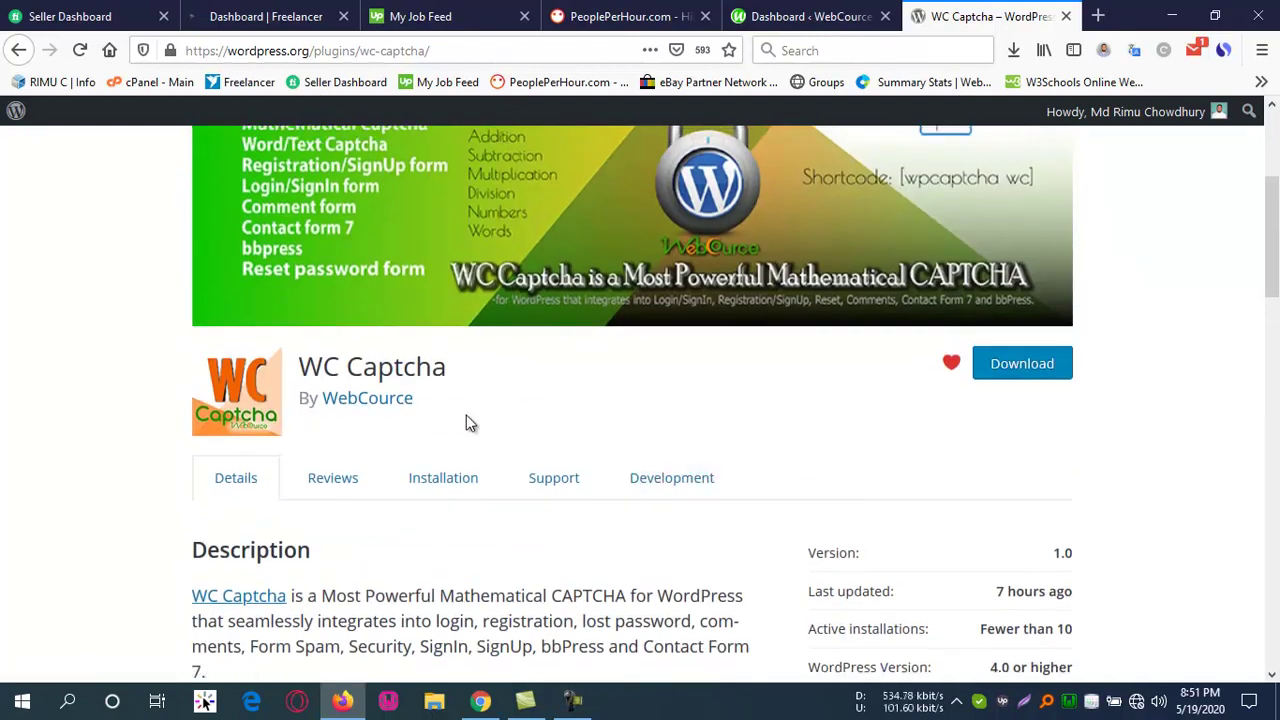
pyautogui.scroll(1, 470, 423)
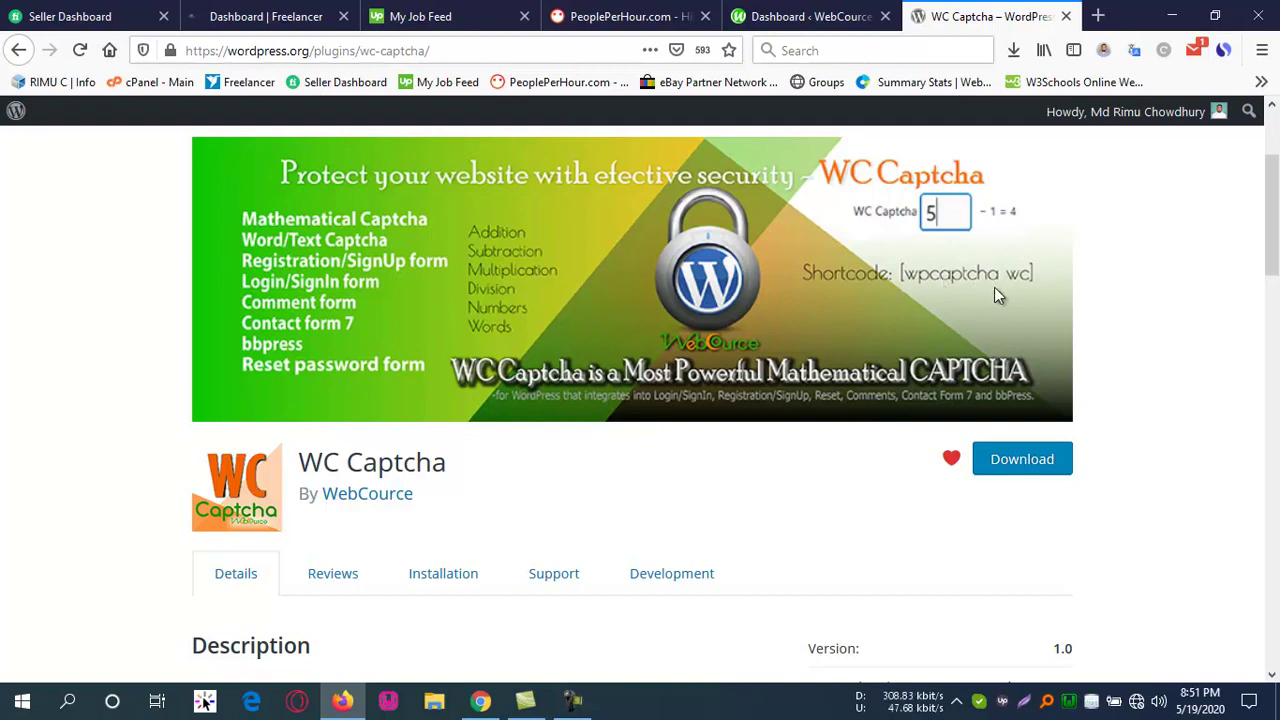
# Advance the screenshot carousel to the login form, then the comment form captcha screenshot.
pyautogui.scroll(-2, 777, 384)
pyautogui.scroll(-4, 770, 393)
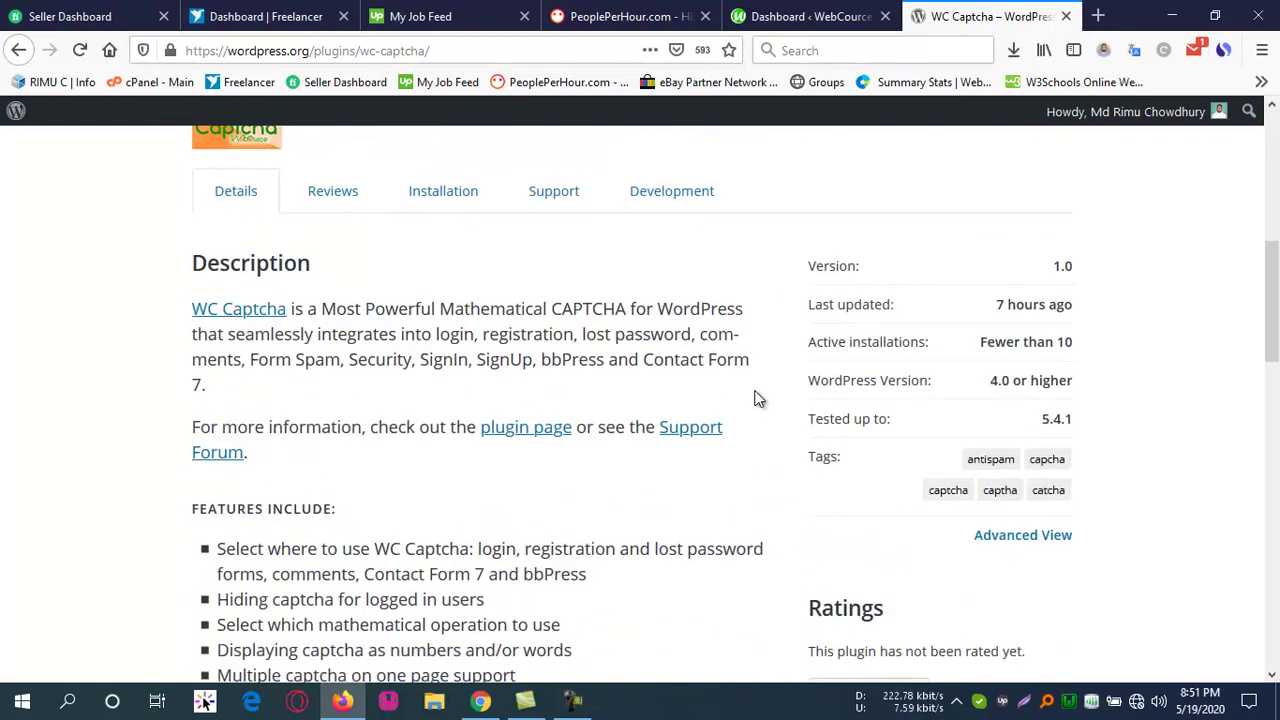
pyautogui.scroll(-4, 642, 395)
pyautogui.scroll(-6, 591, 414)
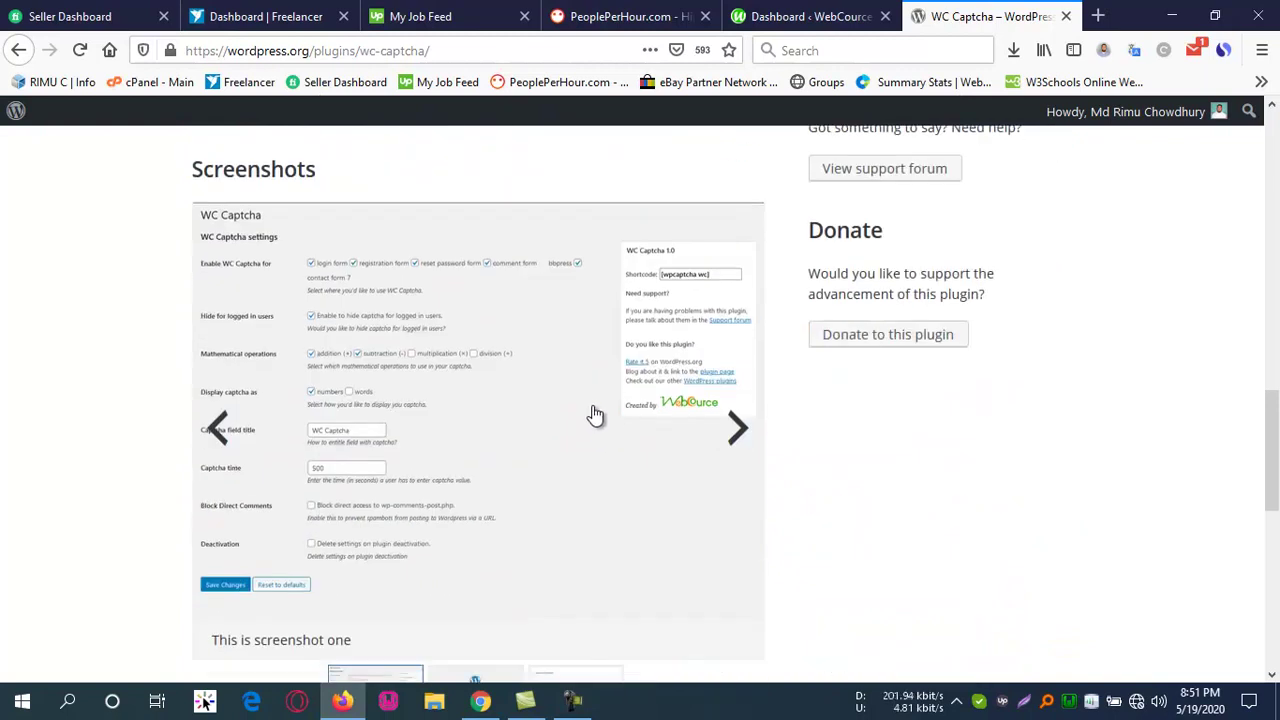
pyautogui.click(738, 430)
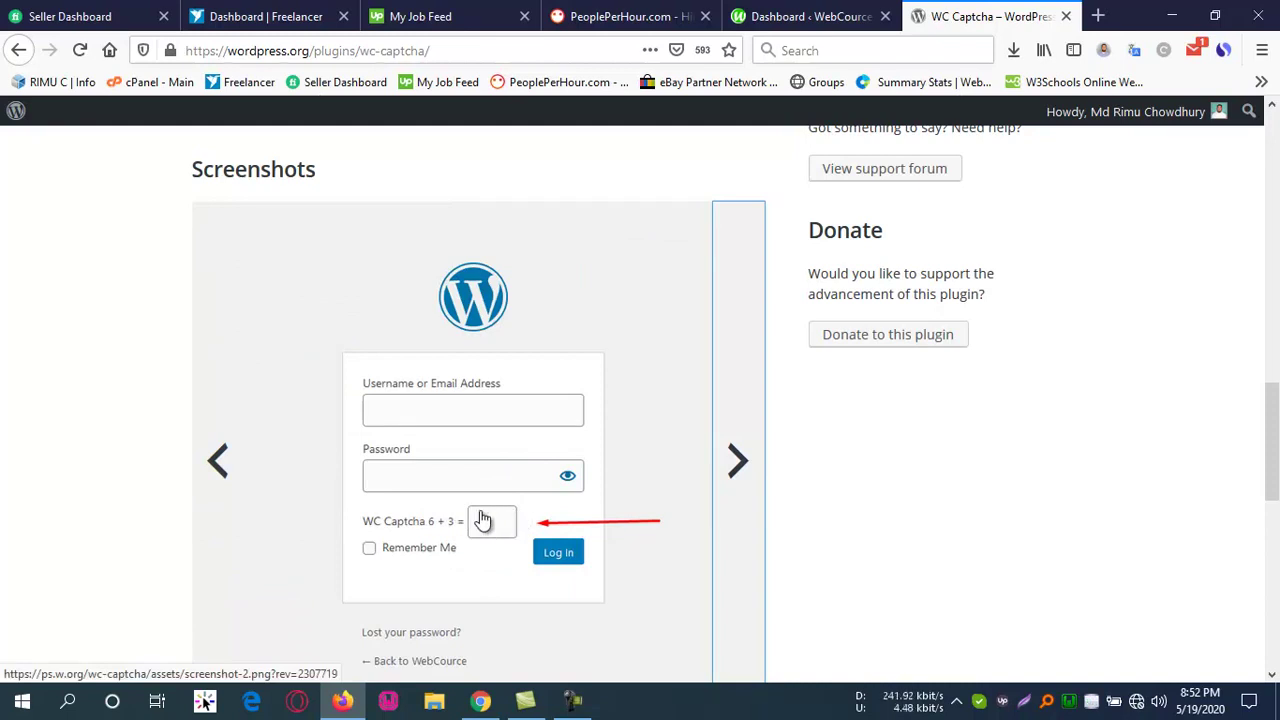
pyautogui.click(737, 462)
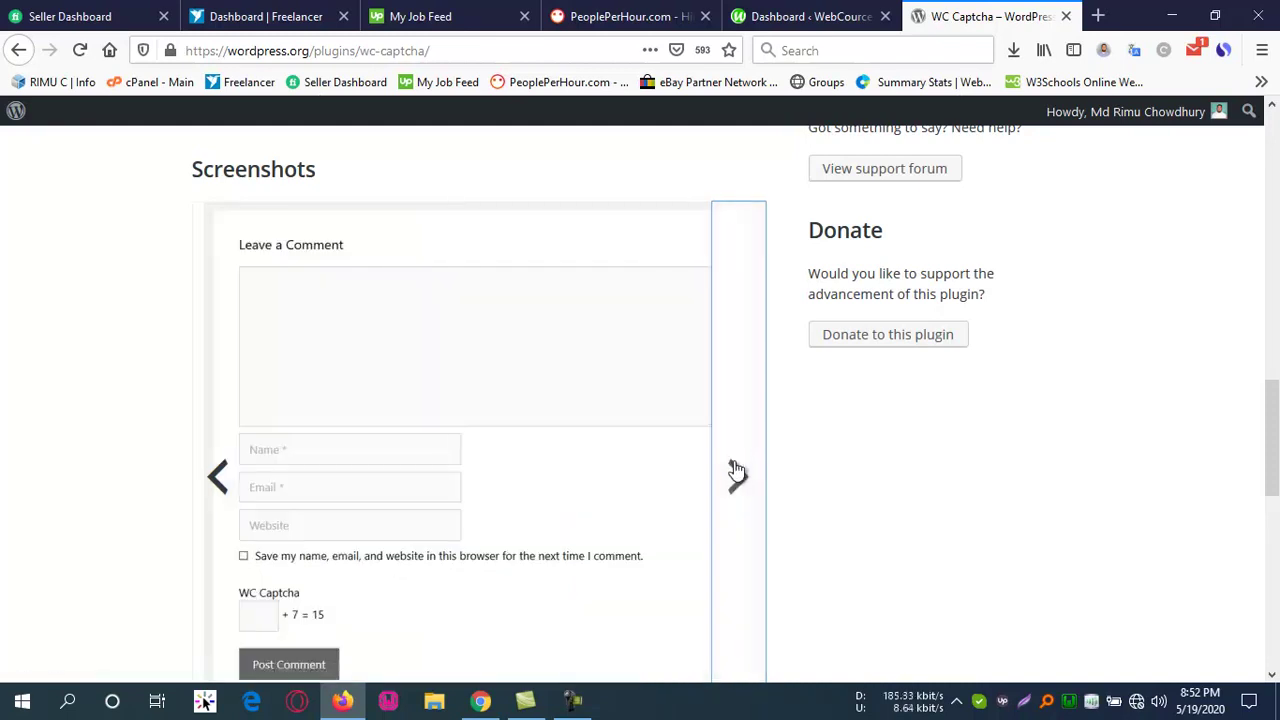
pyautogui.scroll(-2, 380, 465)
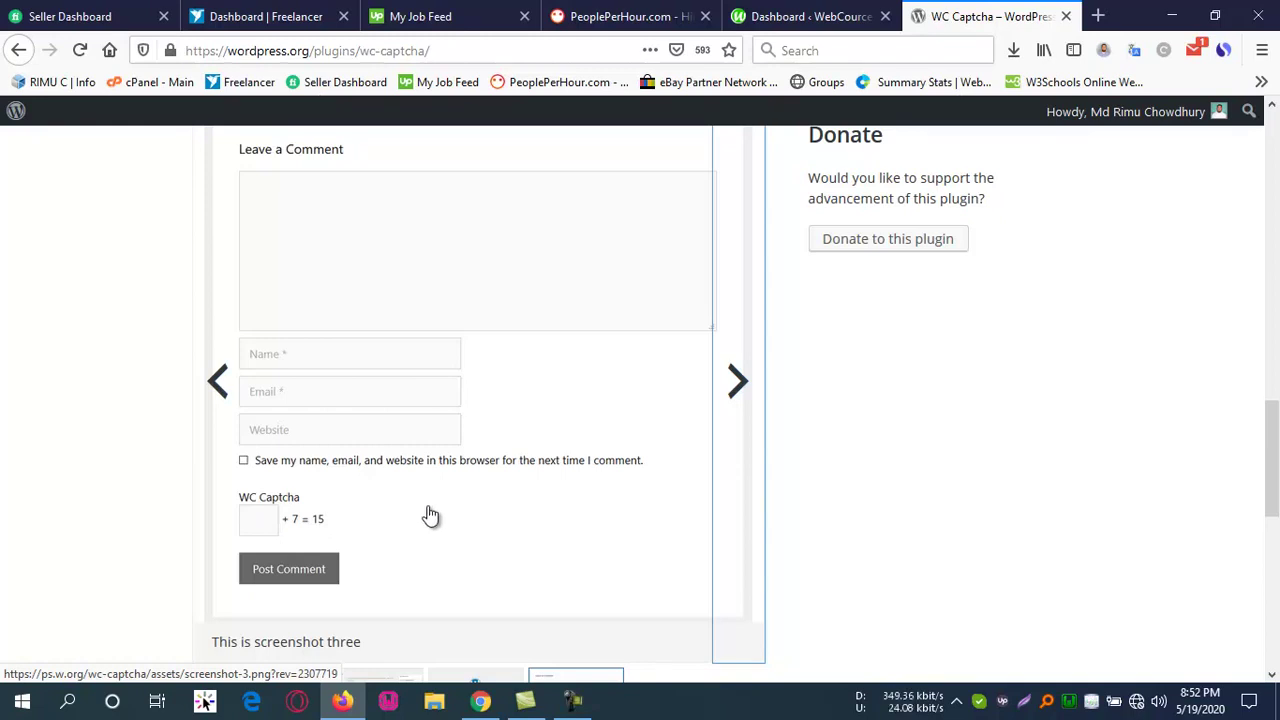
pyautogui.scroll(13, 430, 515)
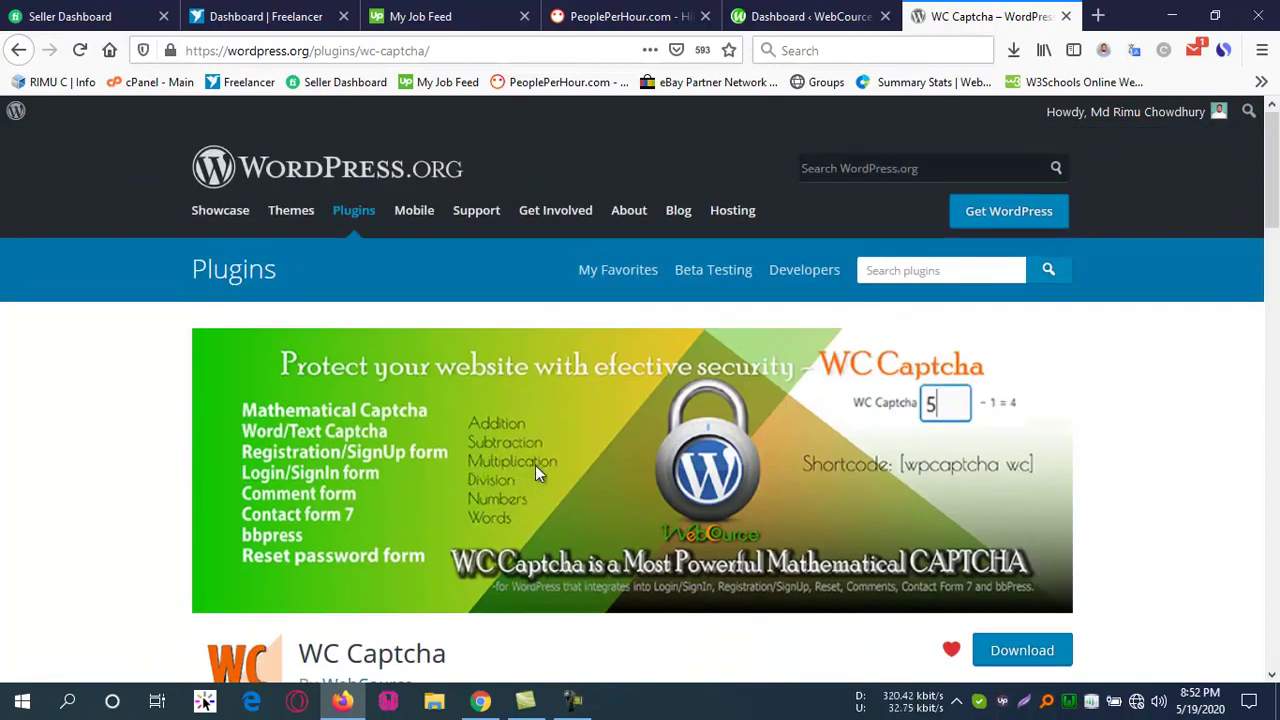
pyautogui.scroll(-3, 522, 517)
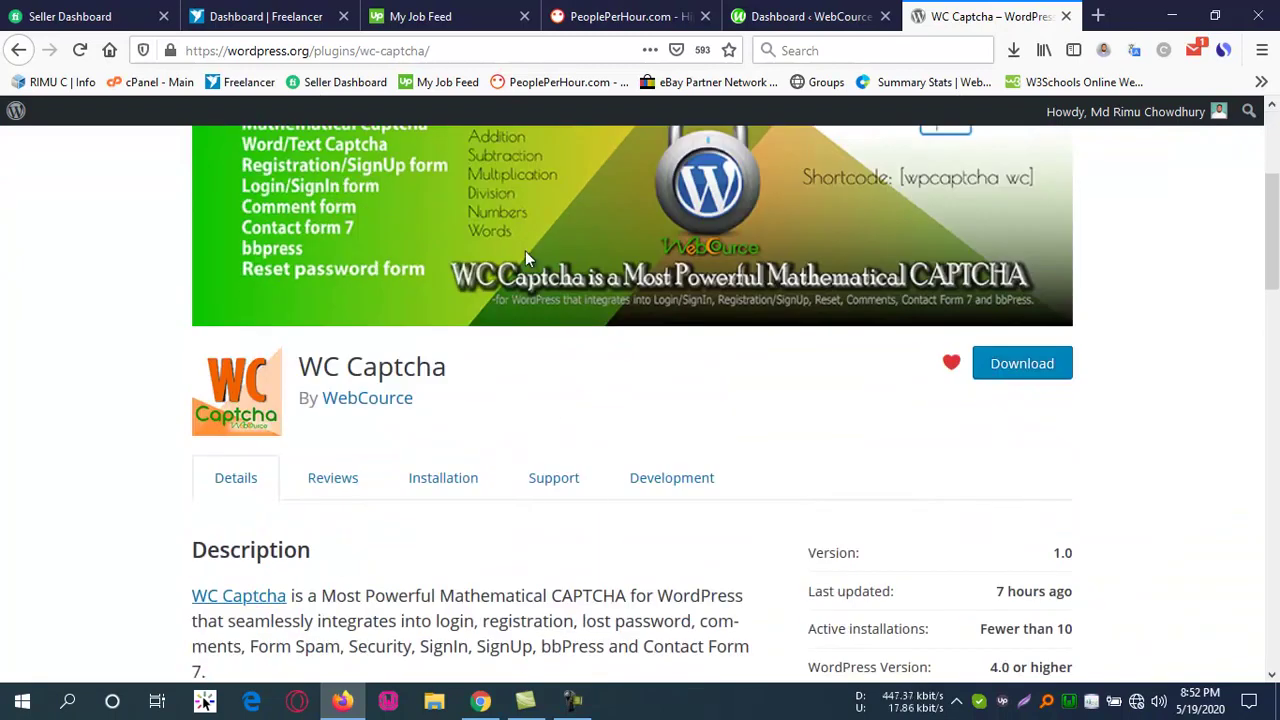
pyautogui.scroll(-5, 668, 453)
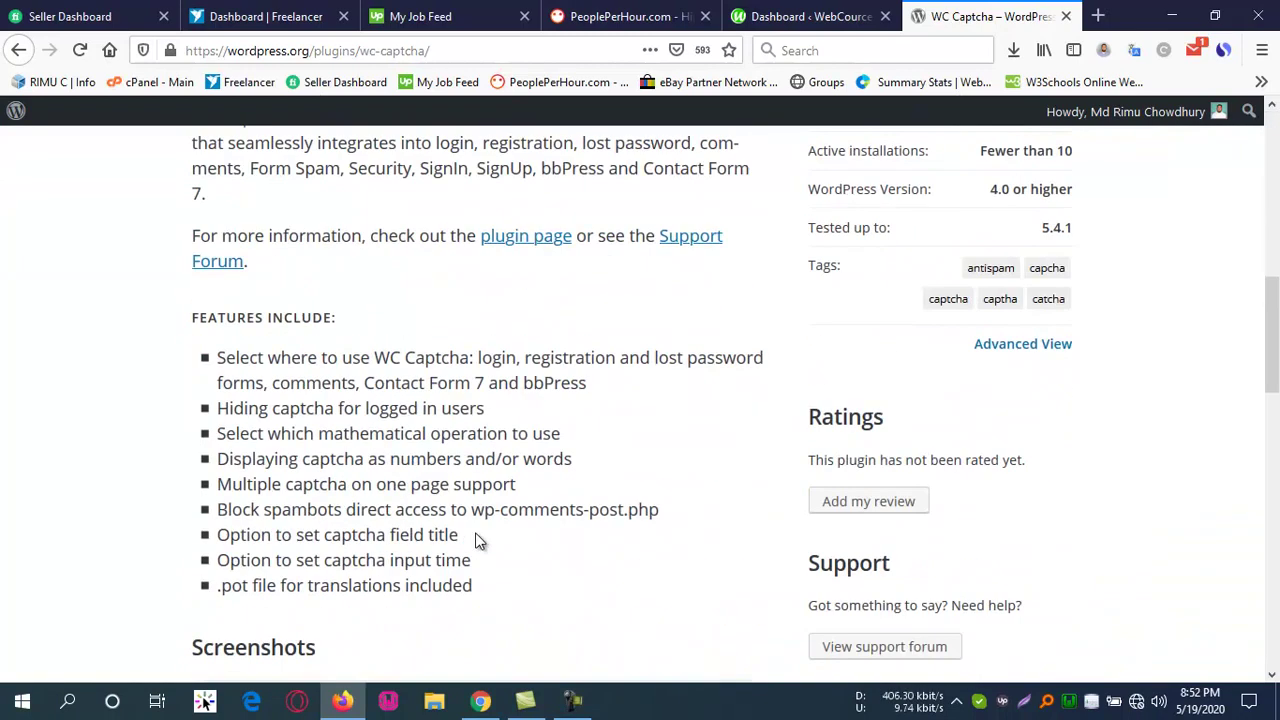
pyautogui.scroll(-4, 476, 540)
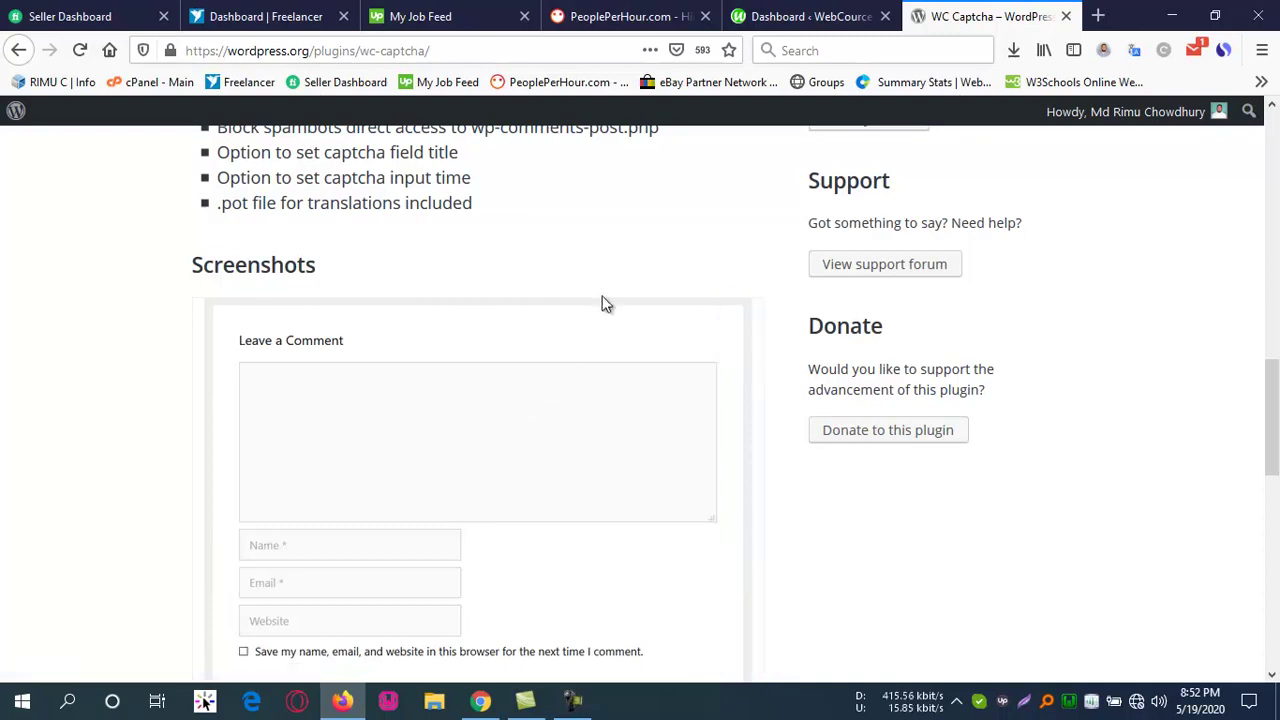
# Switch to the 'Dashboard ‹ WebCource' tab and look over the admin dashboard's traffic stats.
pyautogui.click(824, 18)
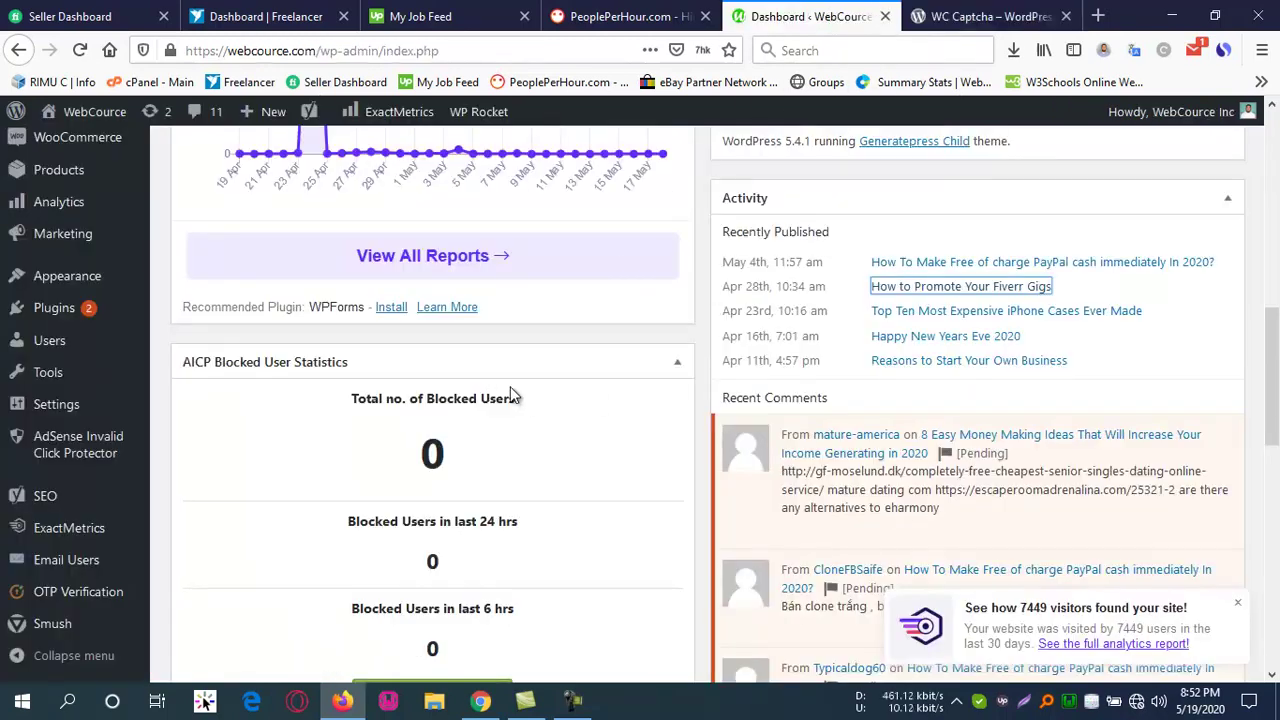
pyautogui.scroll(5, 560, 370)
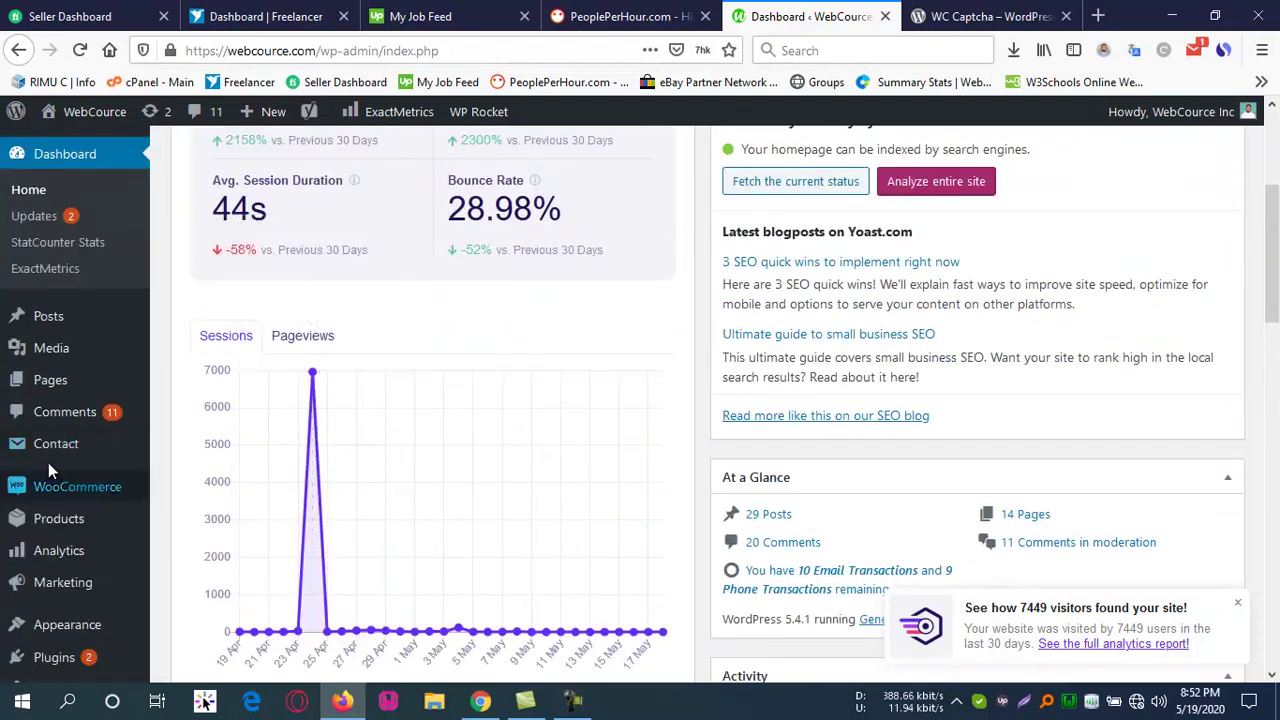
pyautogui.scroll(-2, 633, 412)
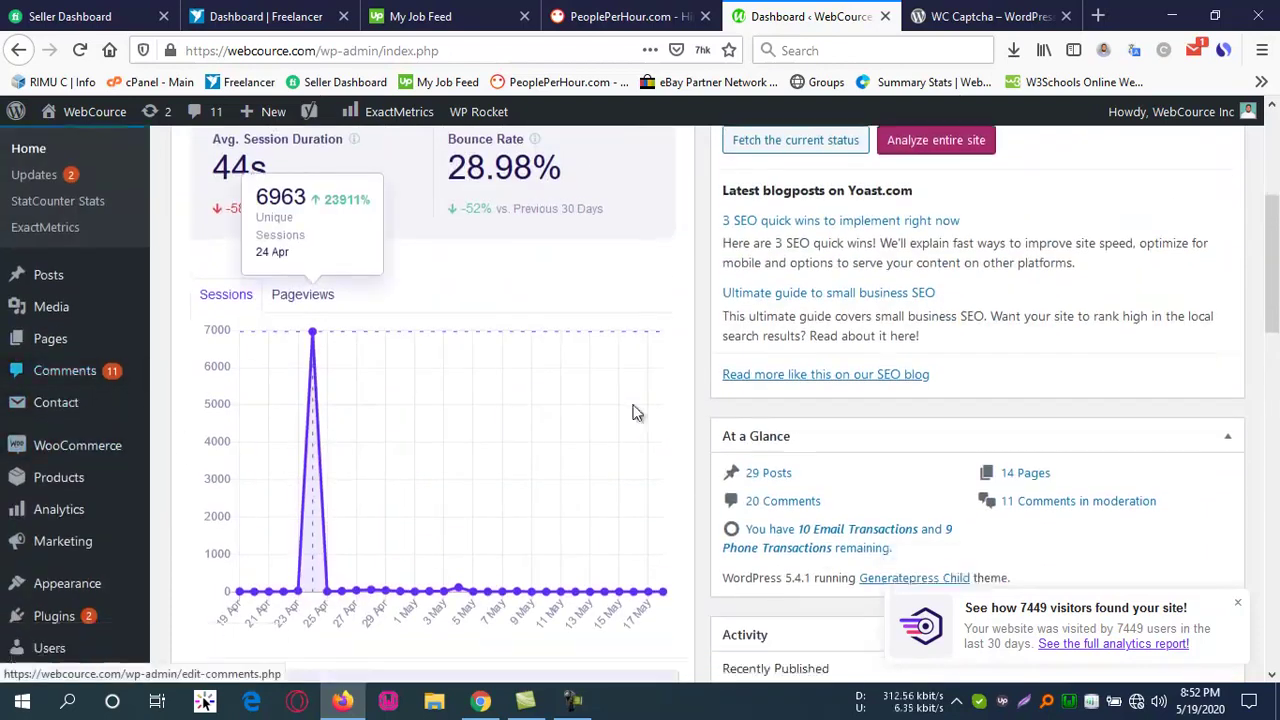
pyautogui.scroll(-15, 633, 412)
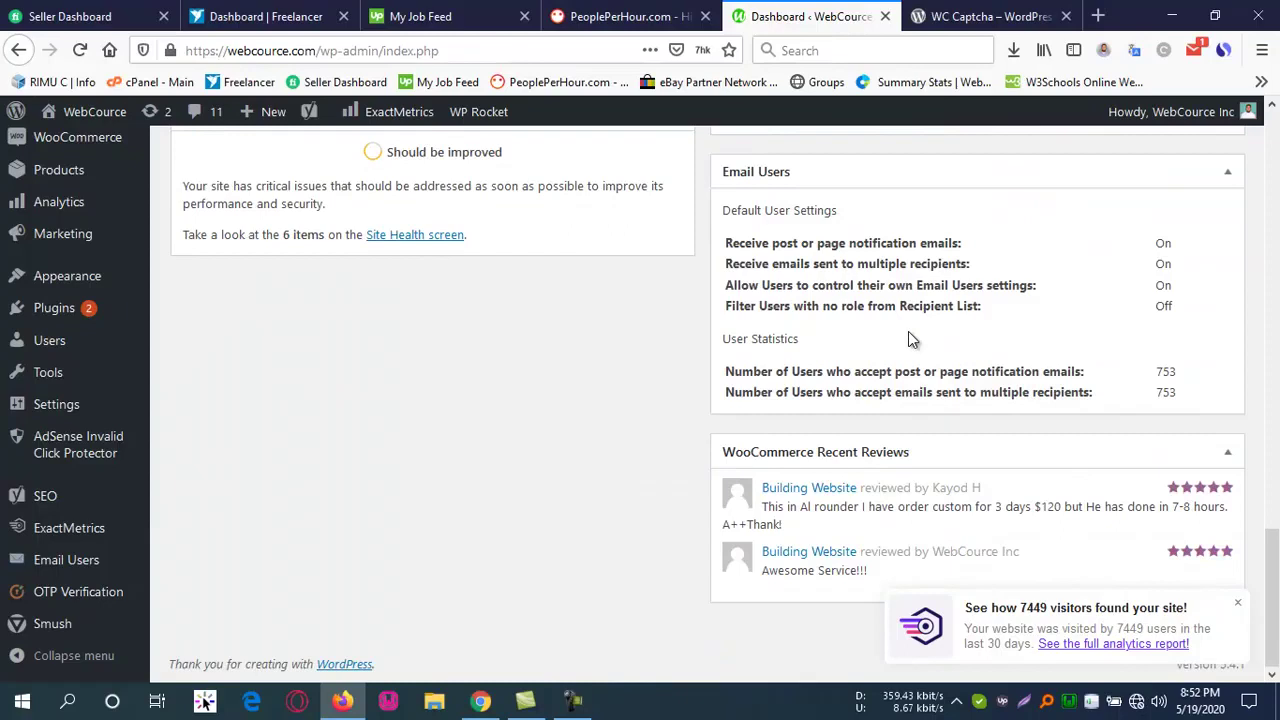
pyautogui.scroll(15, 908, 338)
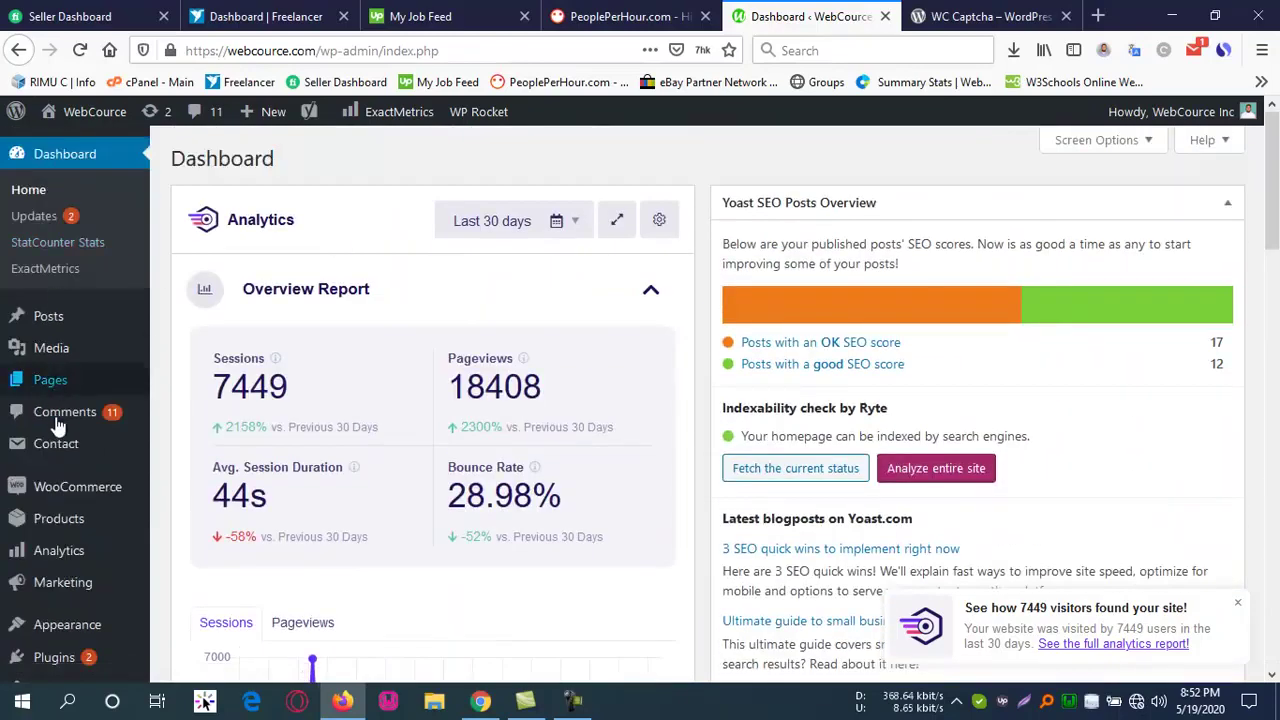
pyautogui.moveTo(70, 447)
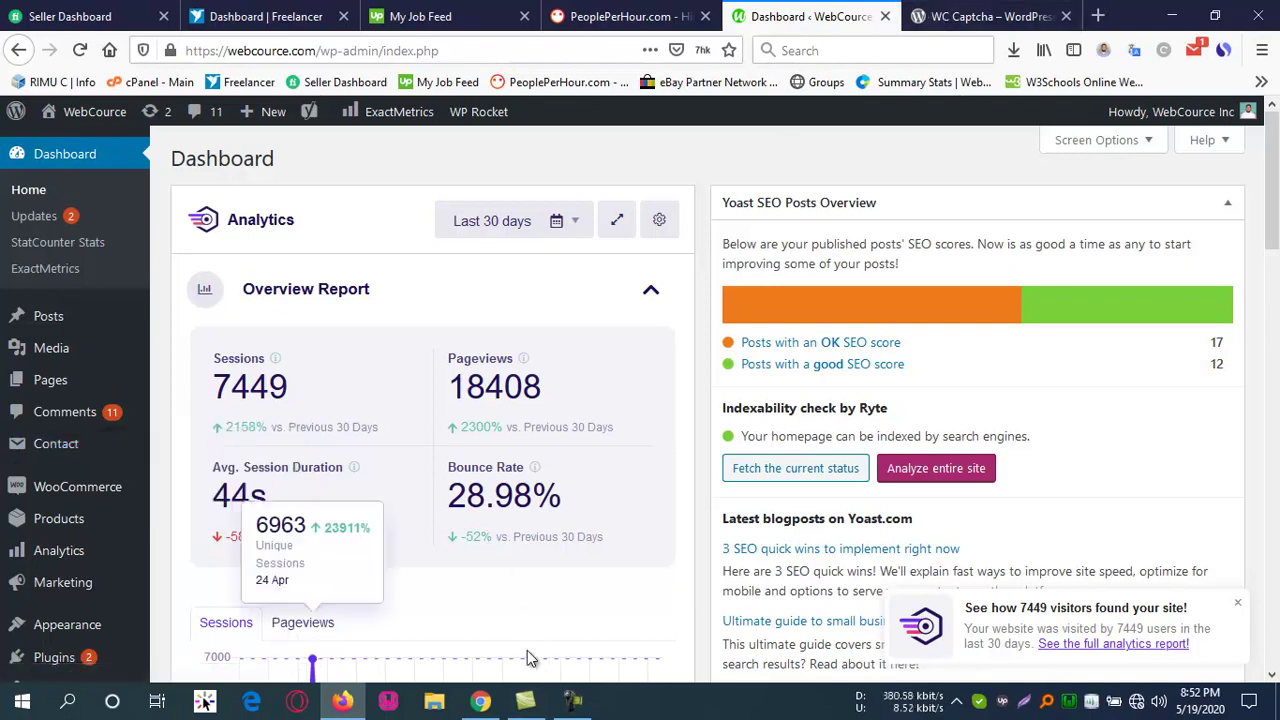
# Open the 'How to Promote Your Fiverr Gigs' post on webcource.com and scroll to its comments.
pyautogui.click(481, 700)
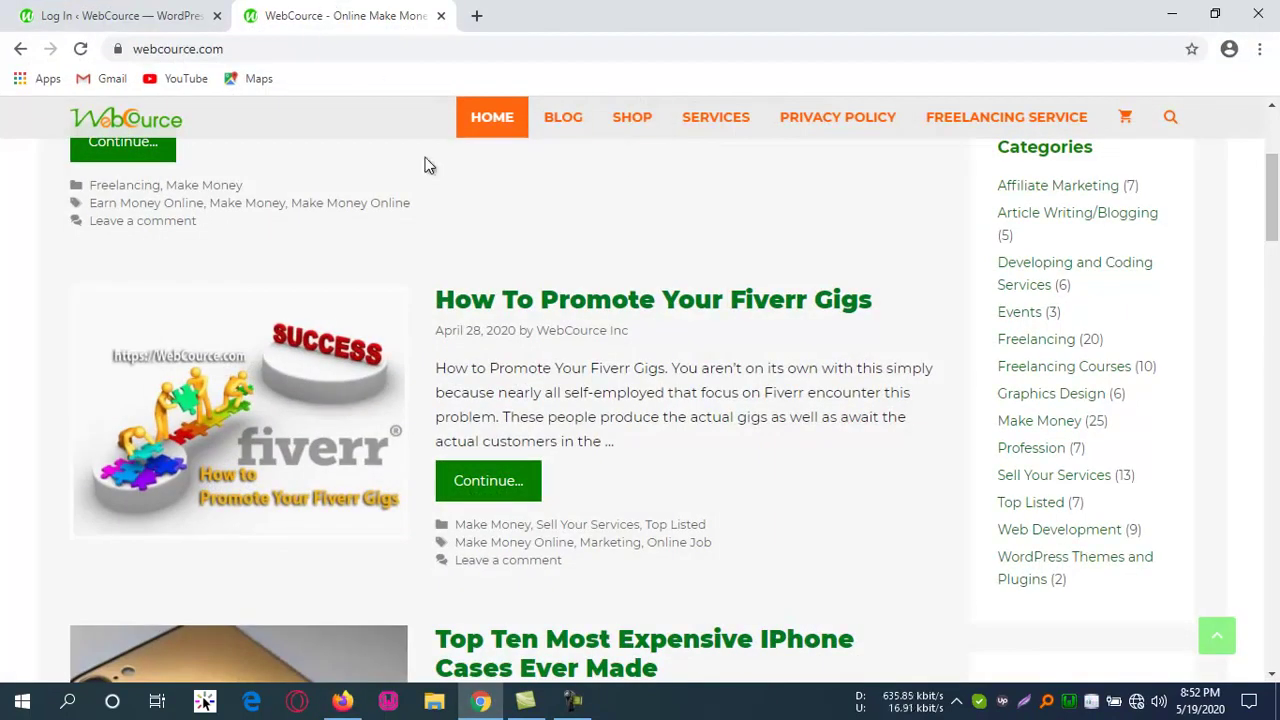
pyautogui.click(606, 303)
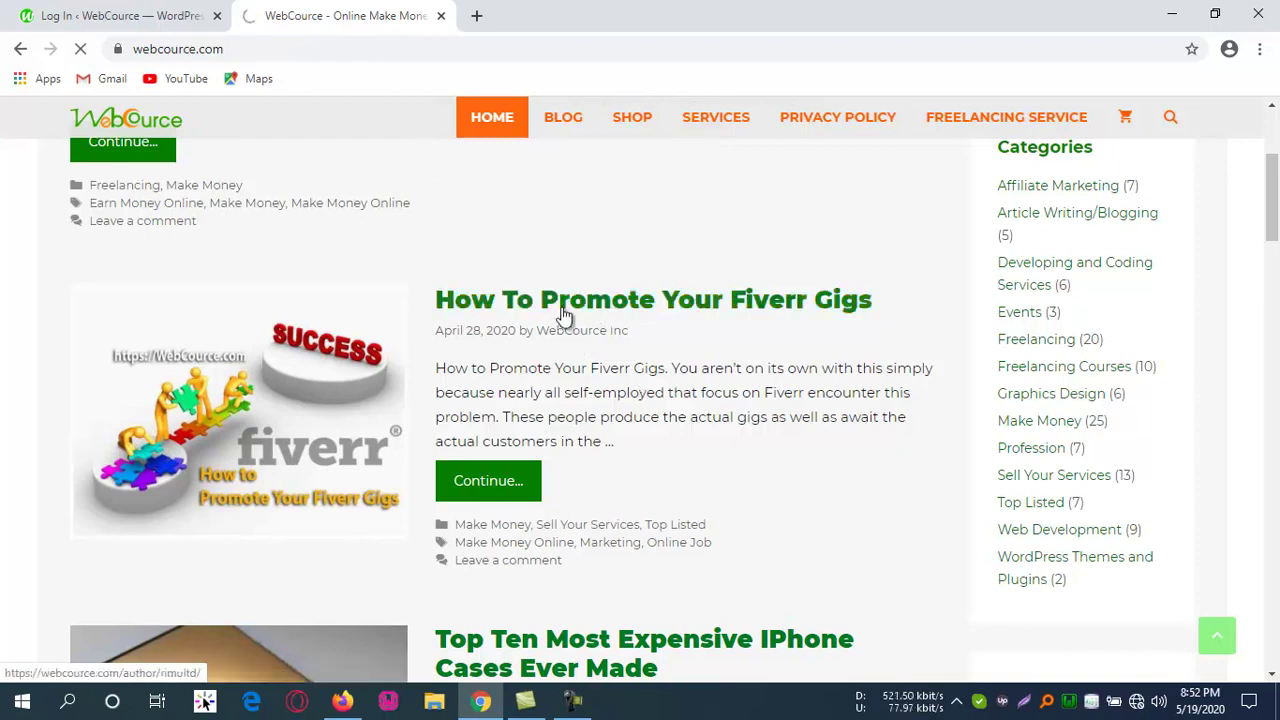
pyautogui.scroll(-3, 646, 334)
pyautogui.scroll(3, 549, 302)
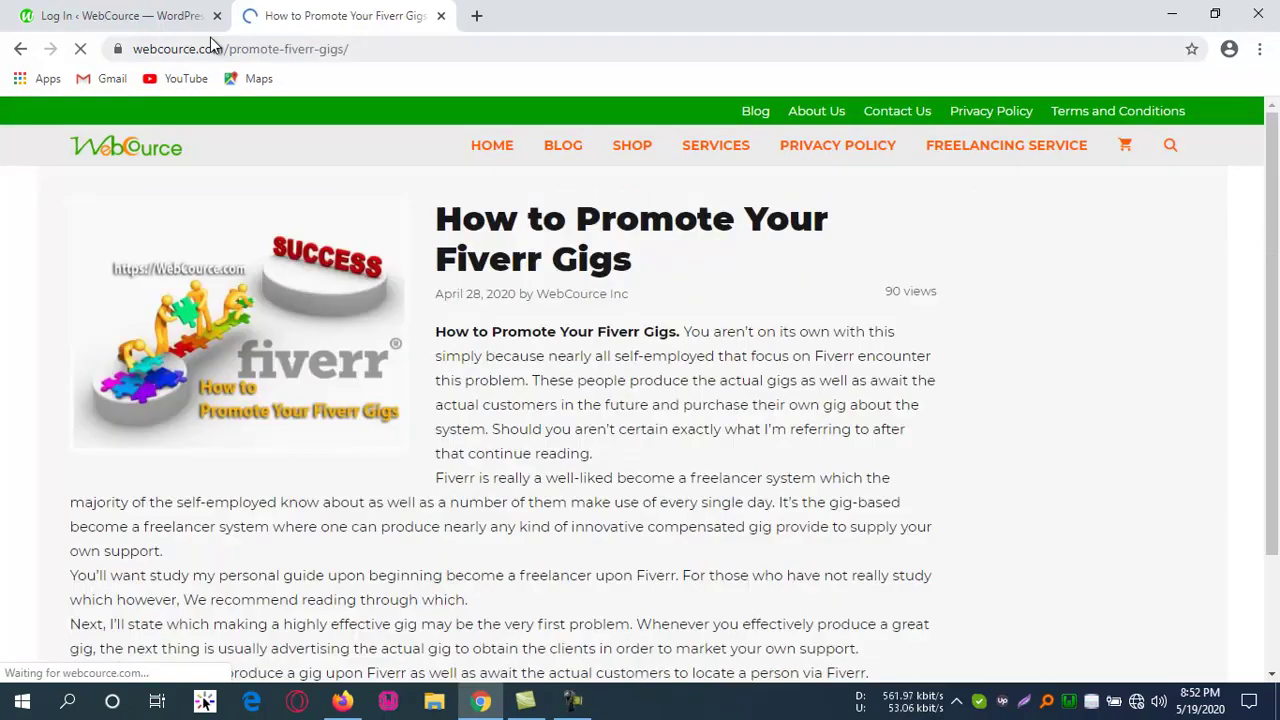
pyautogui.scroll(-10, 450, 288)
pyautogui.scroll(10, 450, 285)
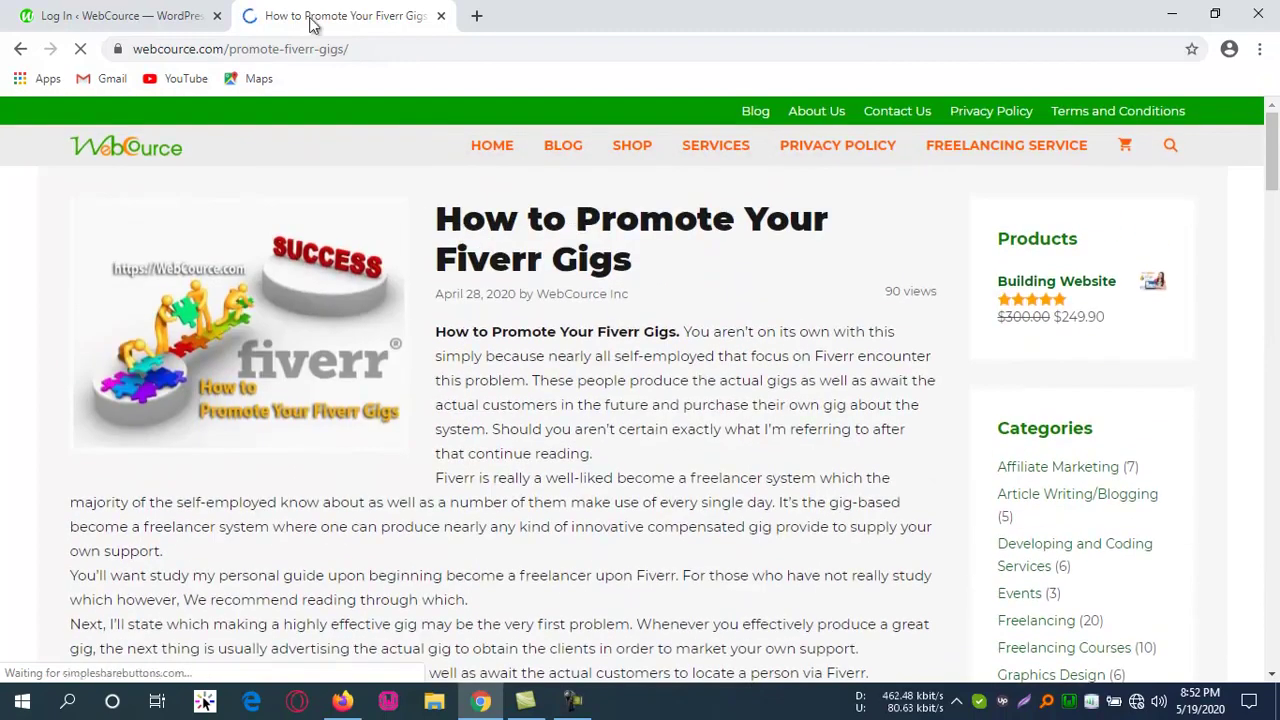
pyautogui.scroll(-12, 464, 240)
pyautogui.scroll(-20, 430, 350)
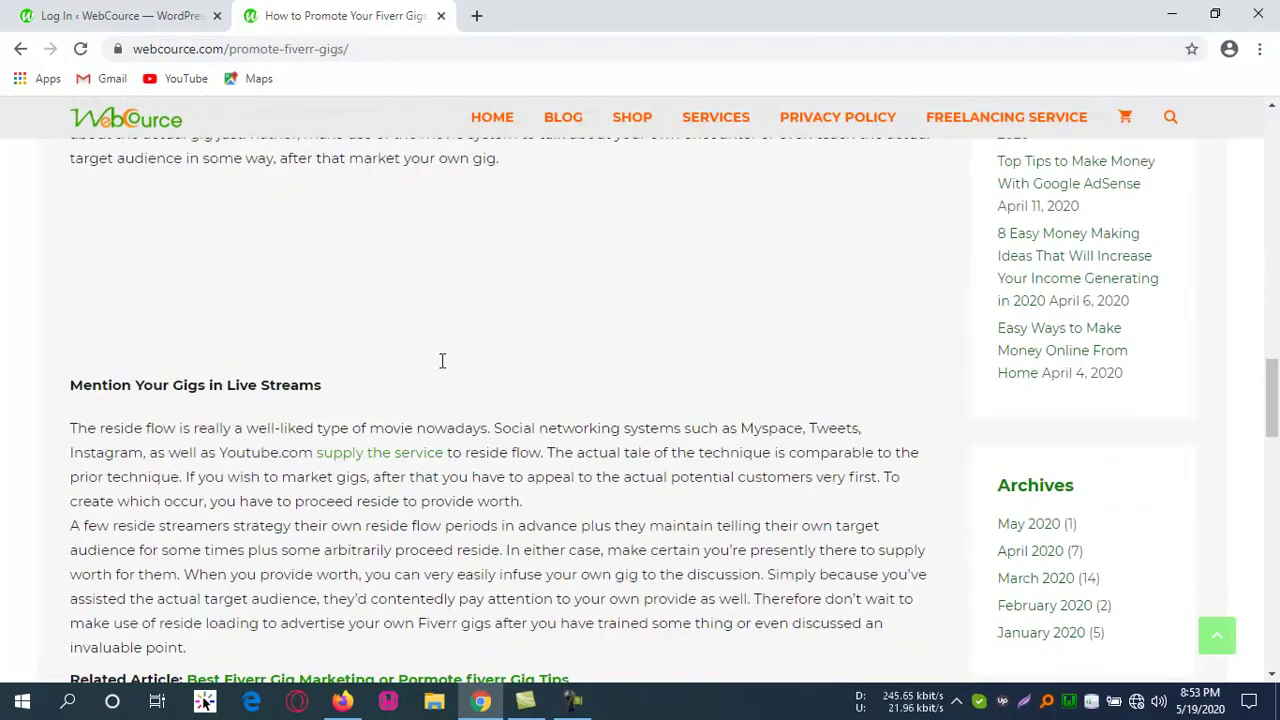
# Check the comment and Name fields and the login page for a captcha, then return to the post.
pyautogui.click(389, 324)
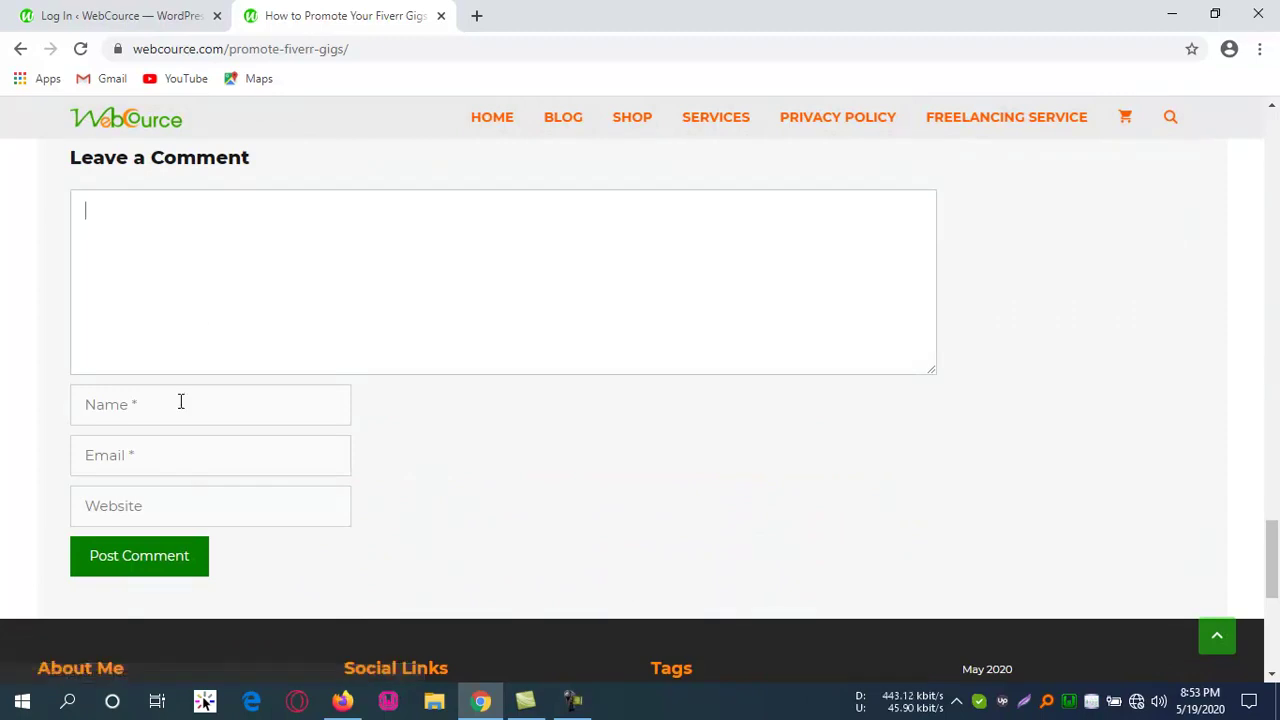
pyautogui.click(138, 412)
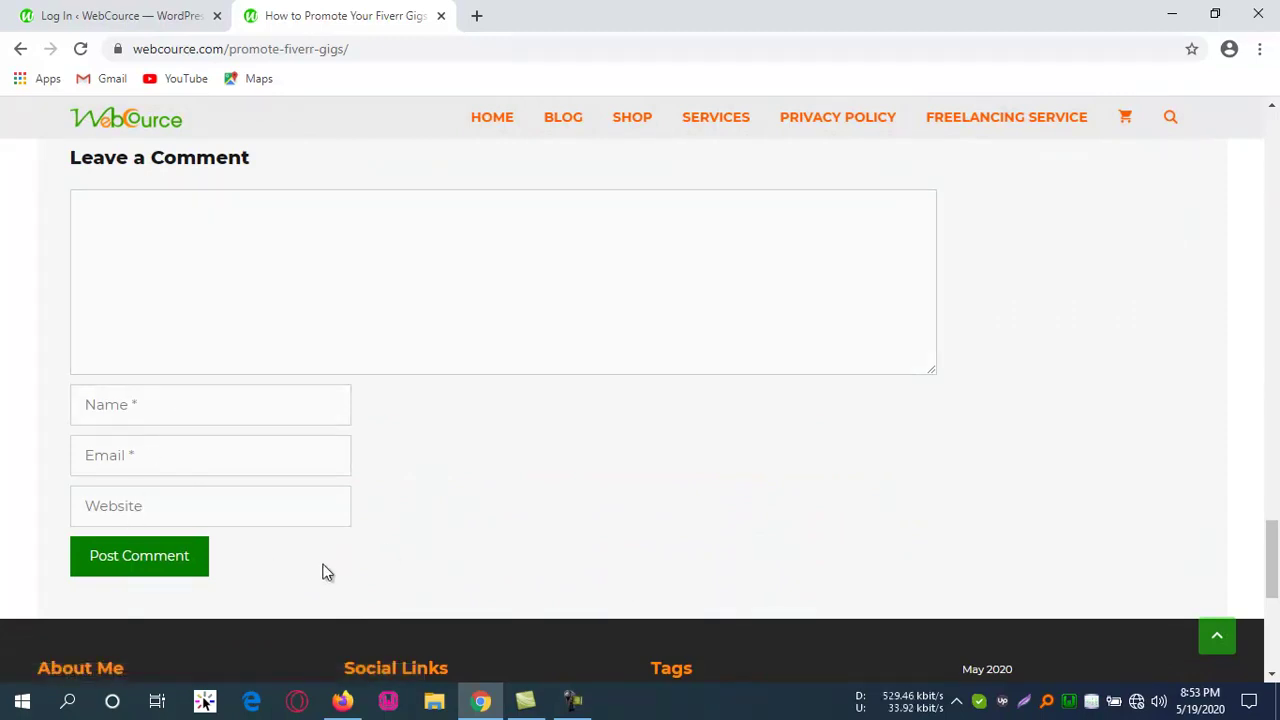
pyautogui.click(166, 18)
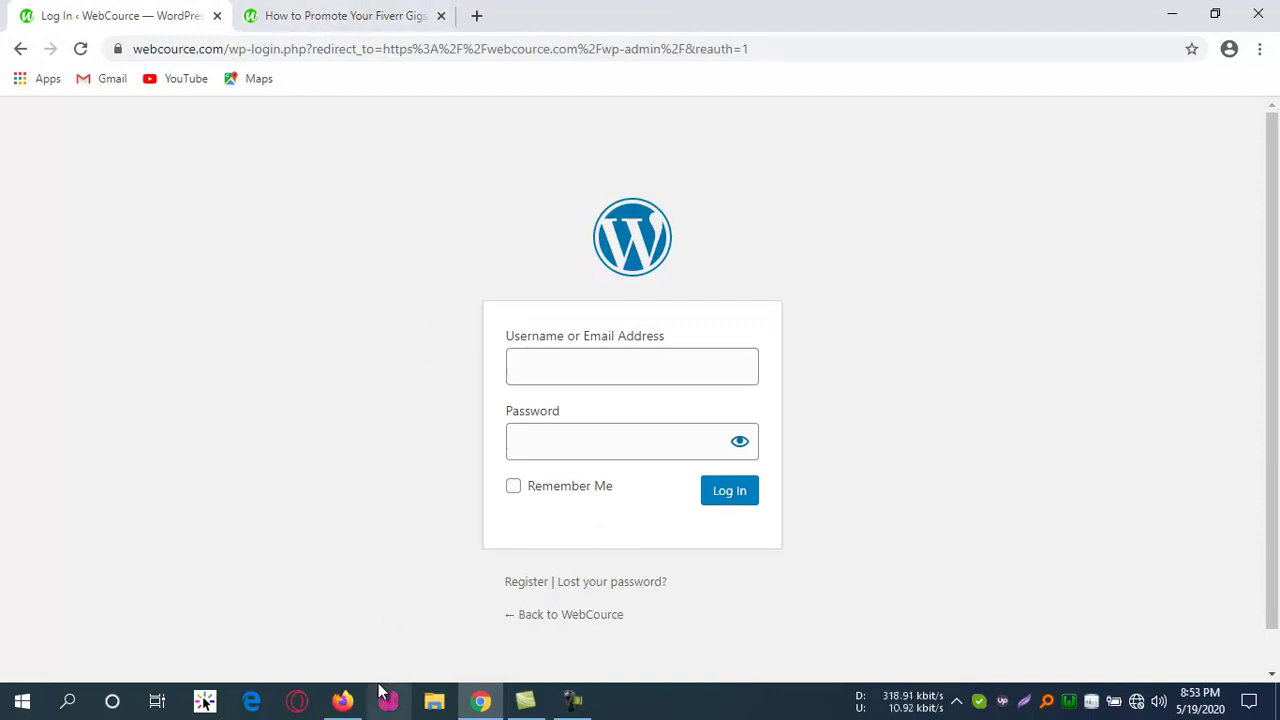
pyautogui.click(343, 15)
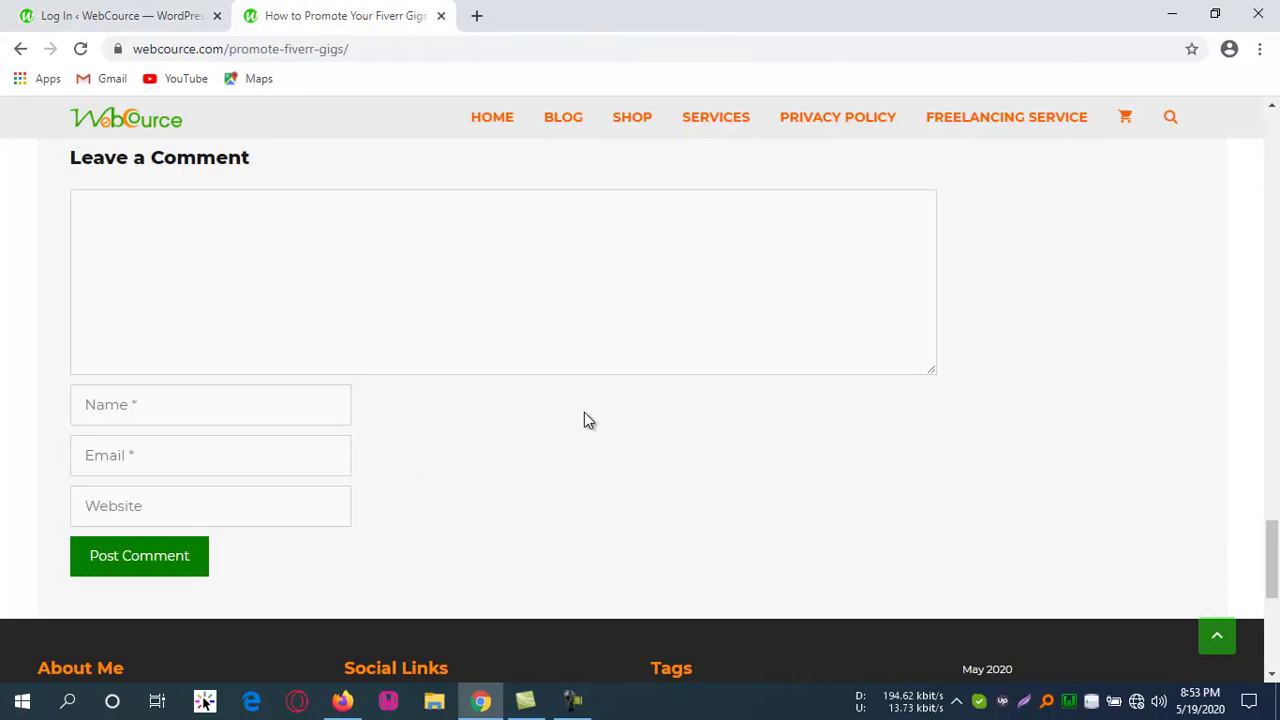
pyautogui.moveTo(356, 716)
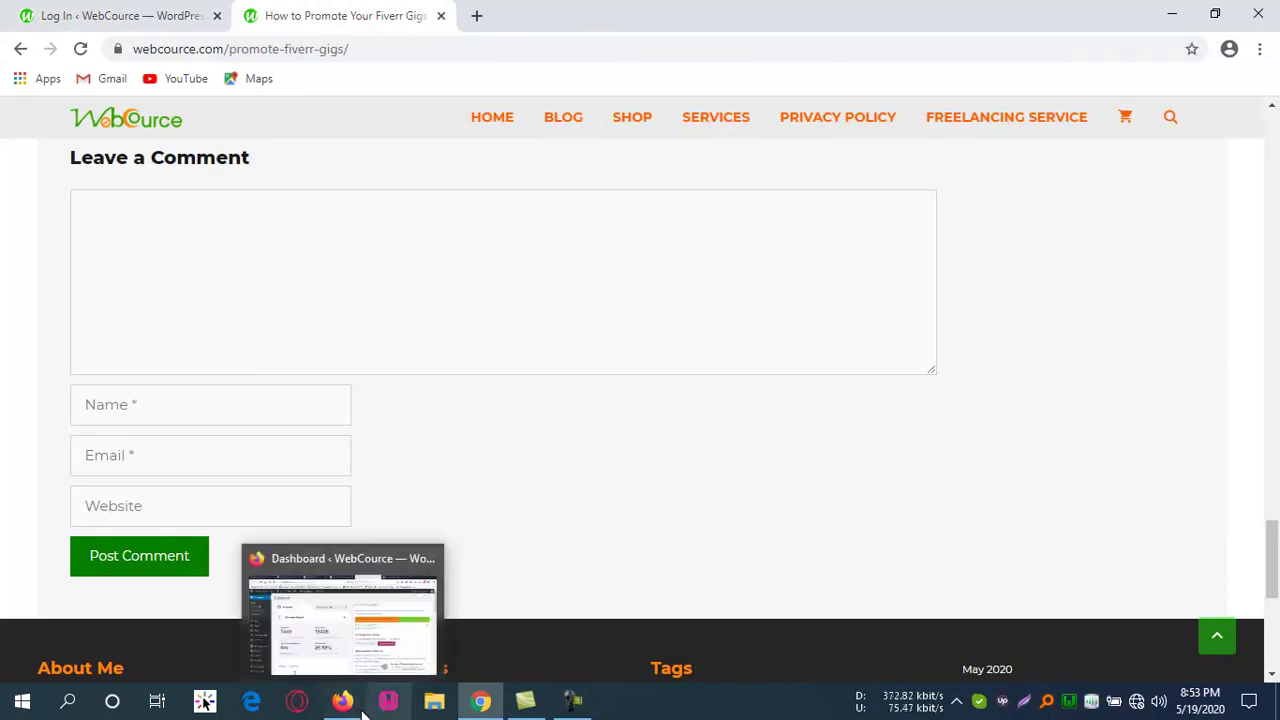
# Bring the WordPress admin window forward and go to Plugins > Add New.
pyautogui.click(343, 701)
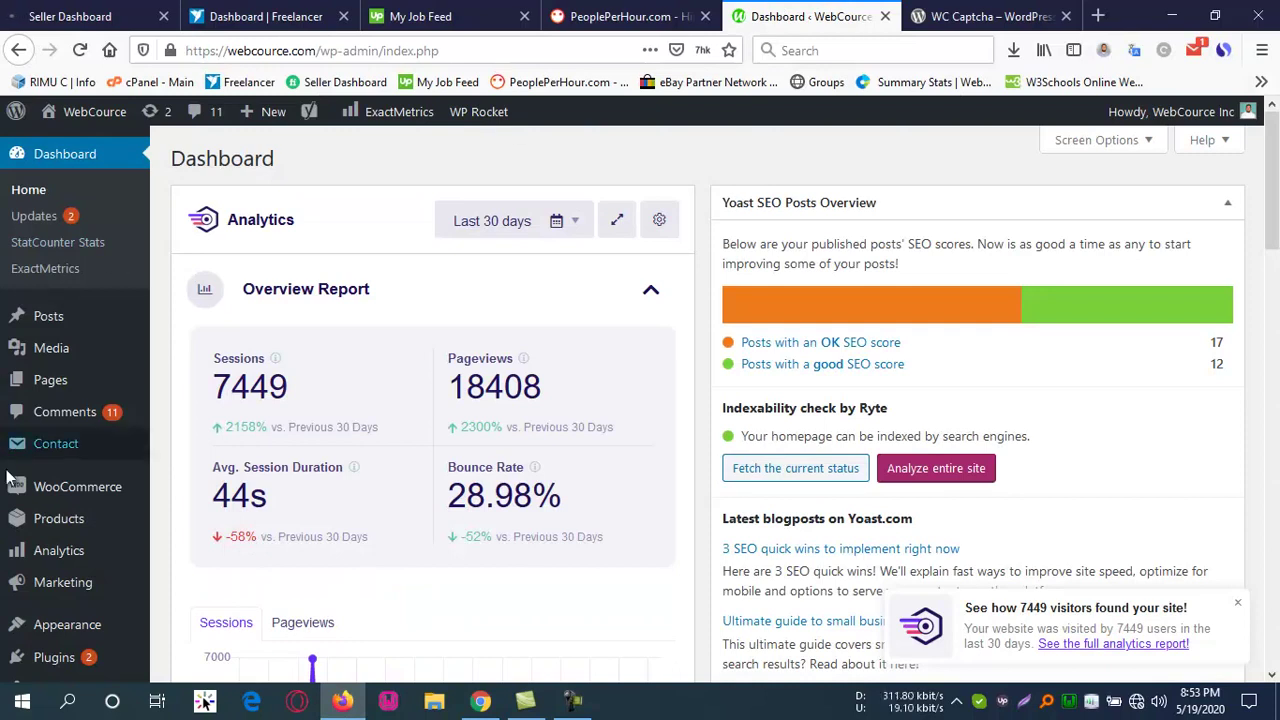
pyautogui.scroll(-2, 70, 455)
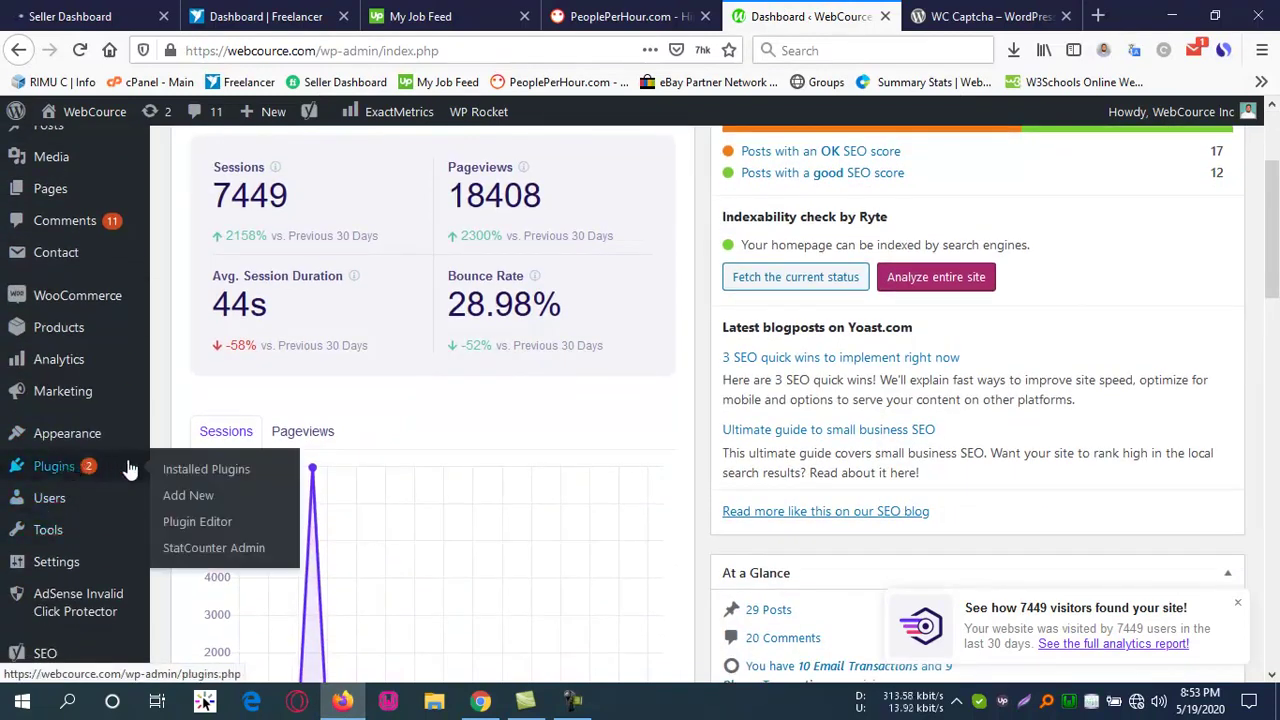
pyautogui.click(172, 495)
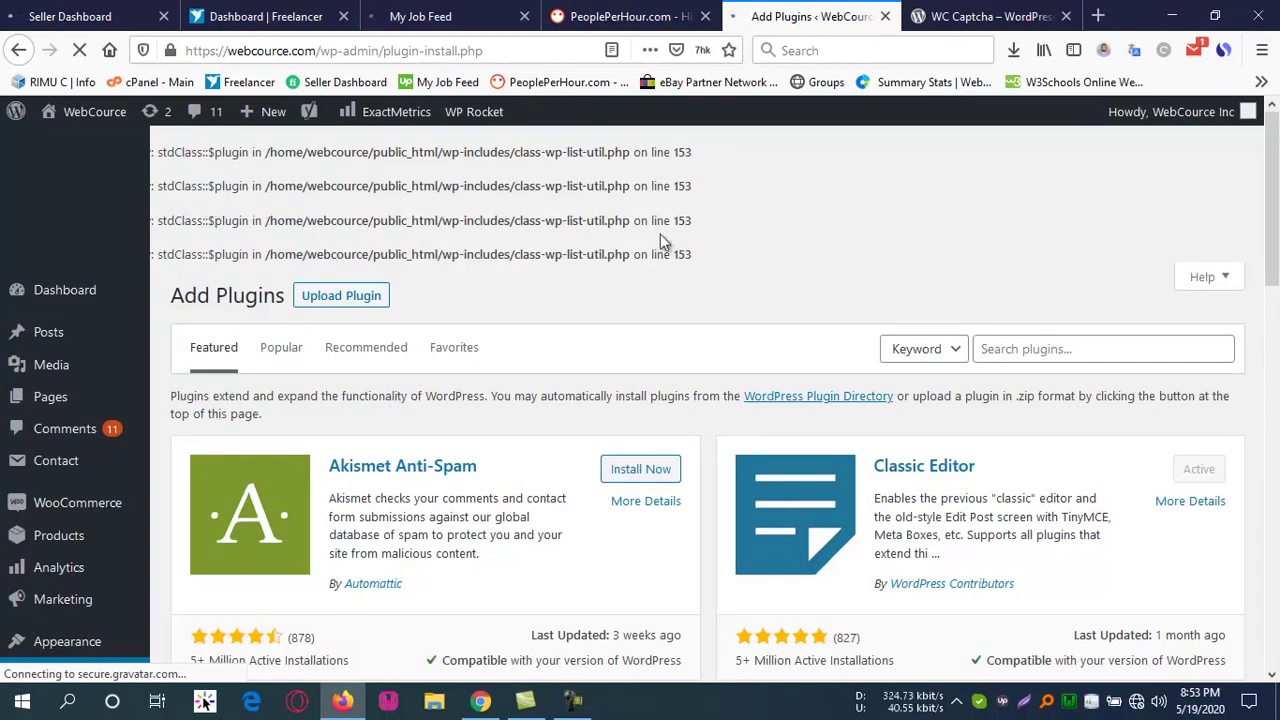
# Search the plugin directory for 'WC Captcha'.
pyautogui.scroll(-1, 1044, 278)
pyautogui.scroll(-5, 611, 358)
pyautogui.scroll(6, 503, 377)
pyautogui.scroll(-3, 1100, 365)
pyautogui.click(1050, 253)
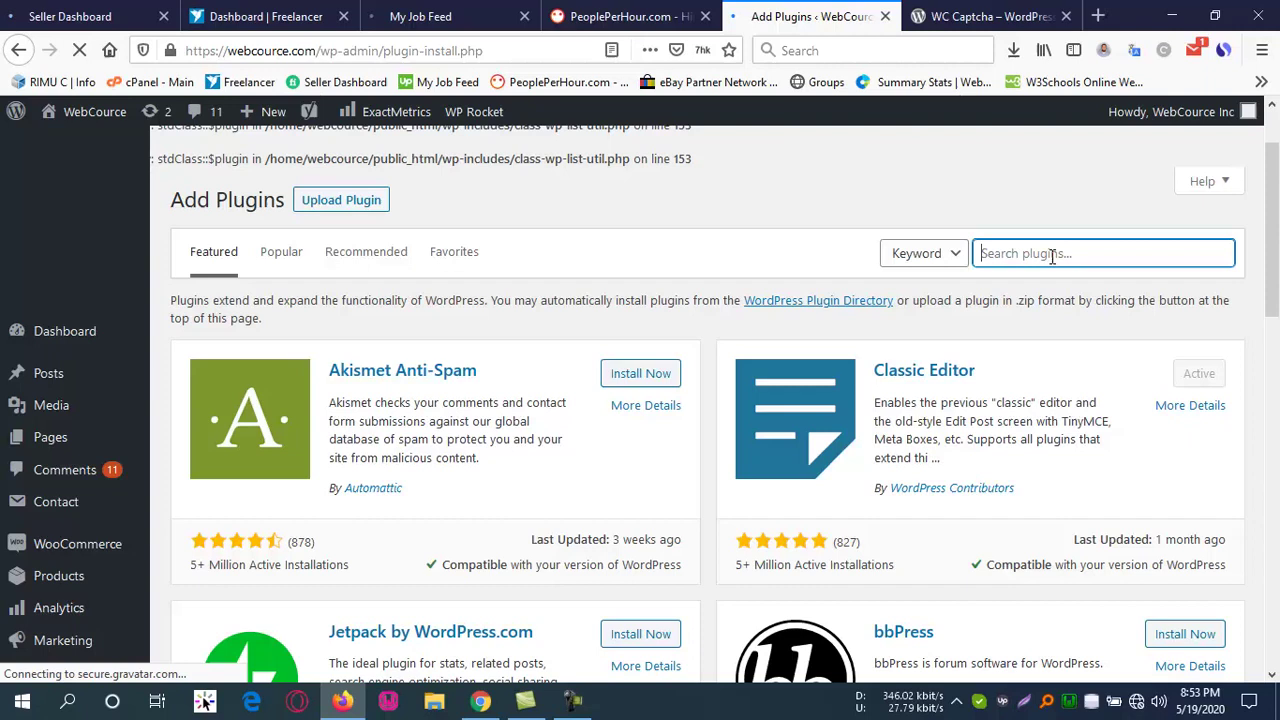
pyautogui.click(1052, 256)
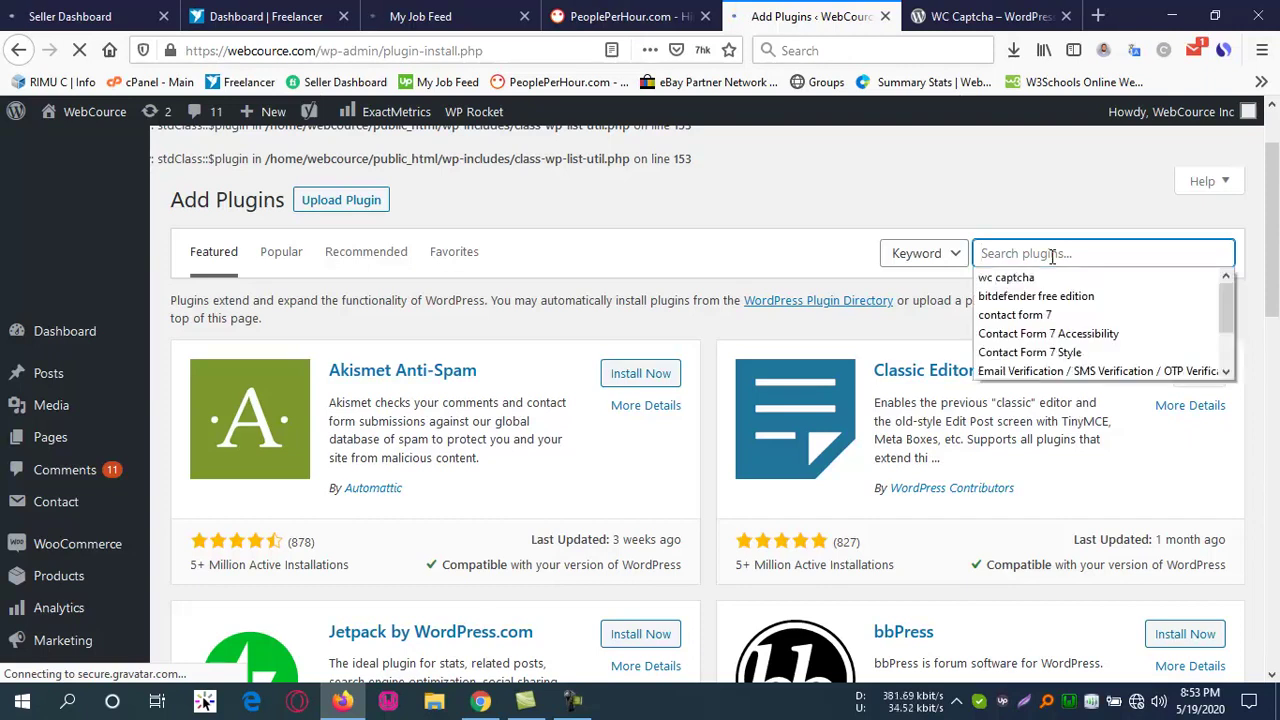
pyautogui.click(1015, 277)
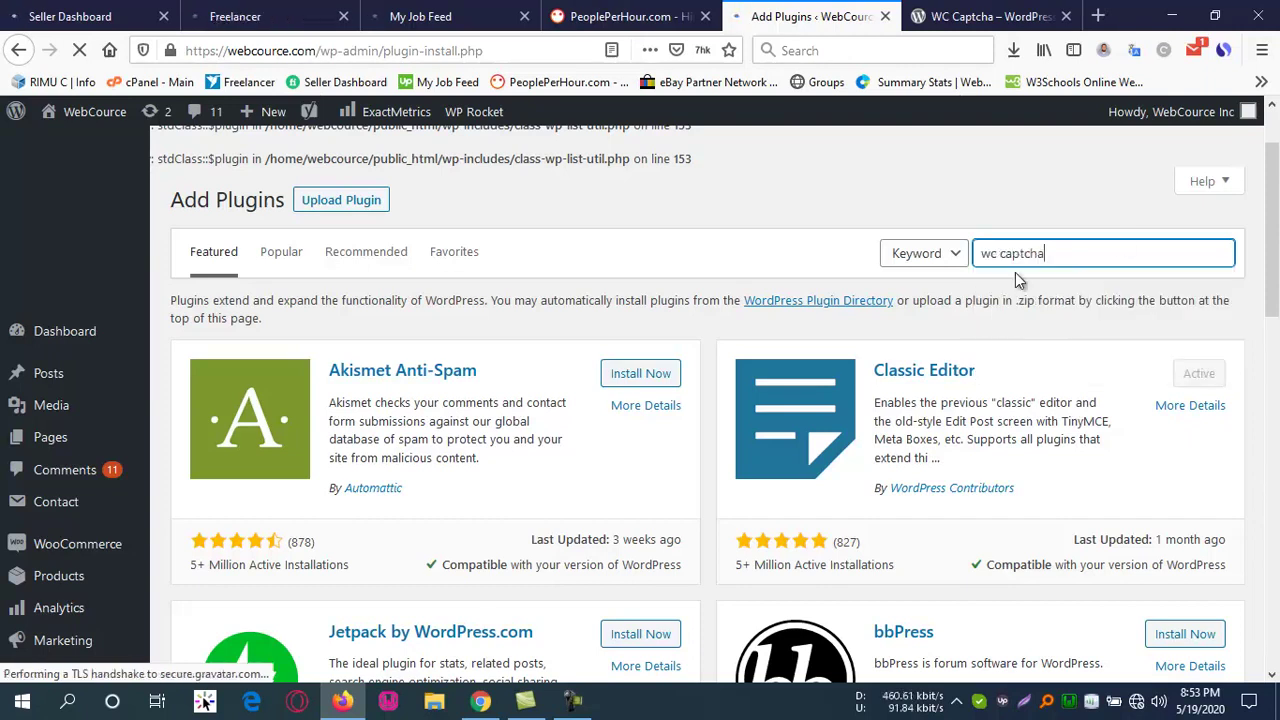
pyautogui.click(1100, 251)
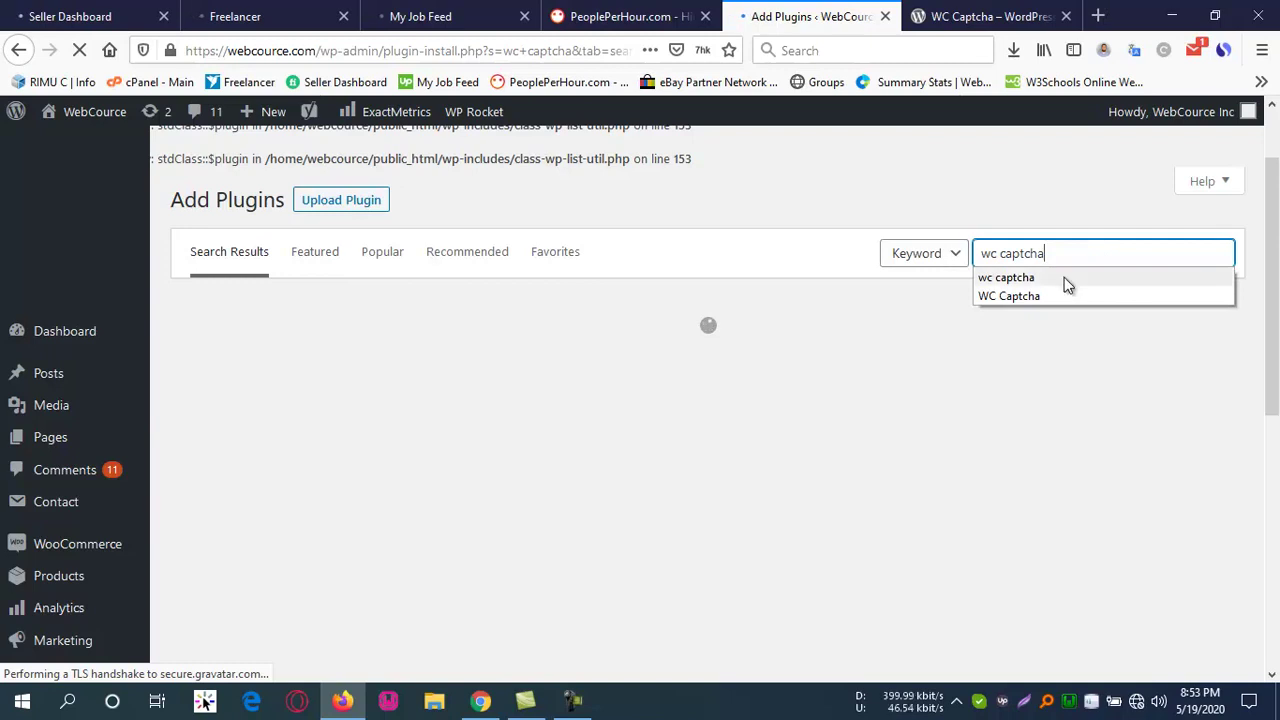
pyautogui.click(1035, 297)
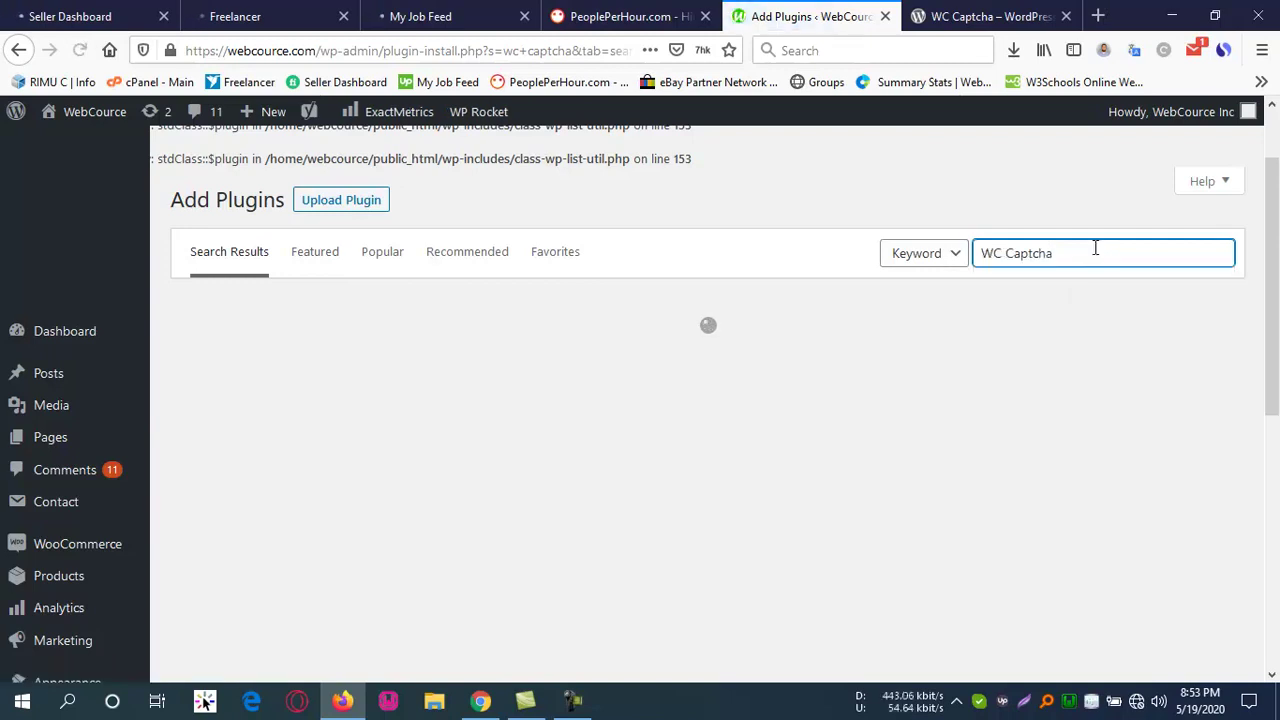
pyautogui.click(1084, 253)
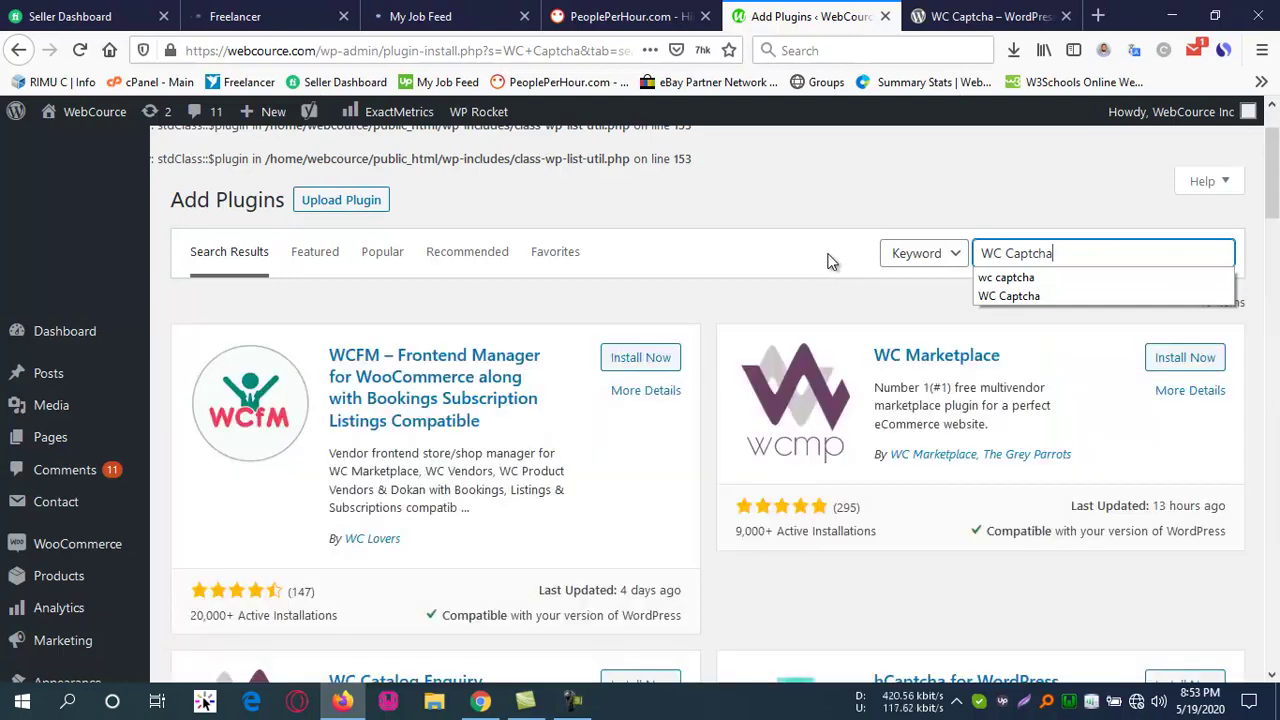
# Scroll down to the WC Captcha by WebCource result card.
pyautogui.scroll(-4, 883, 360)
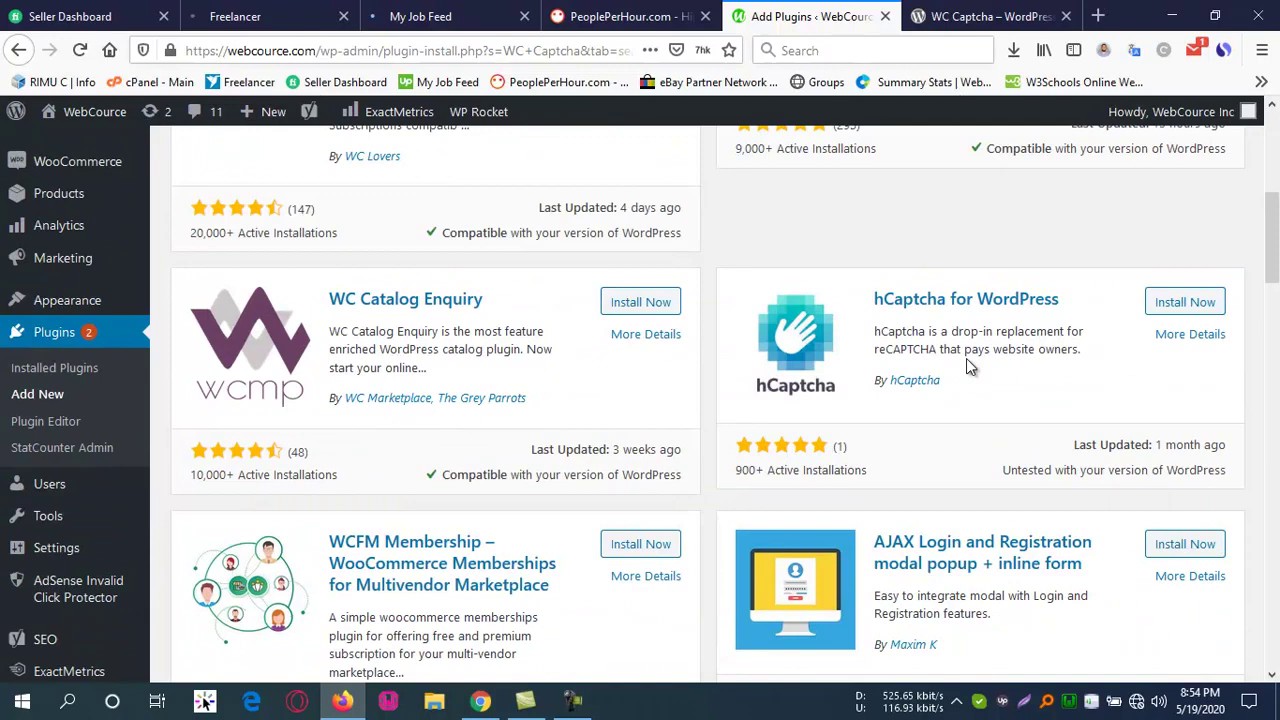
pyautogui.scroll(-6, 966, 360)
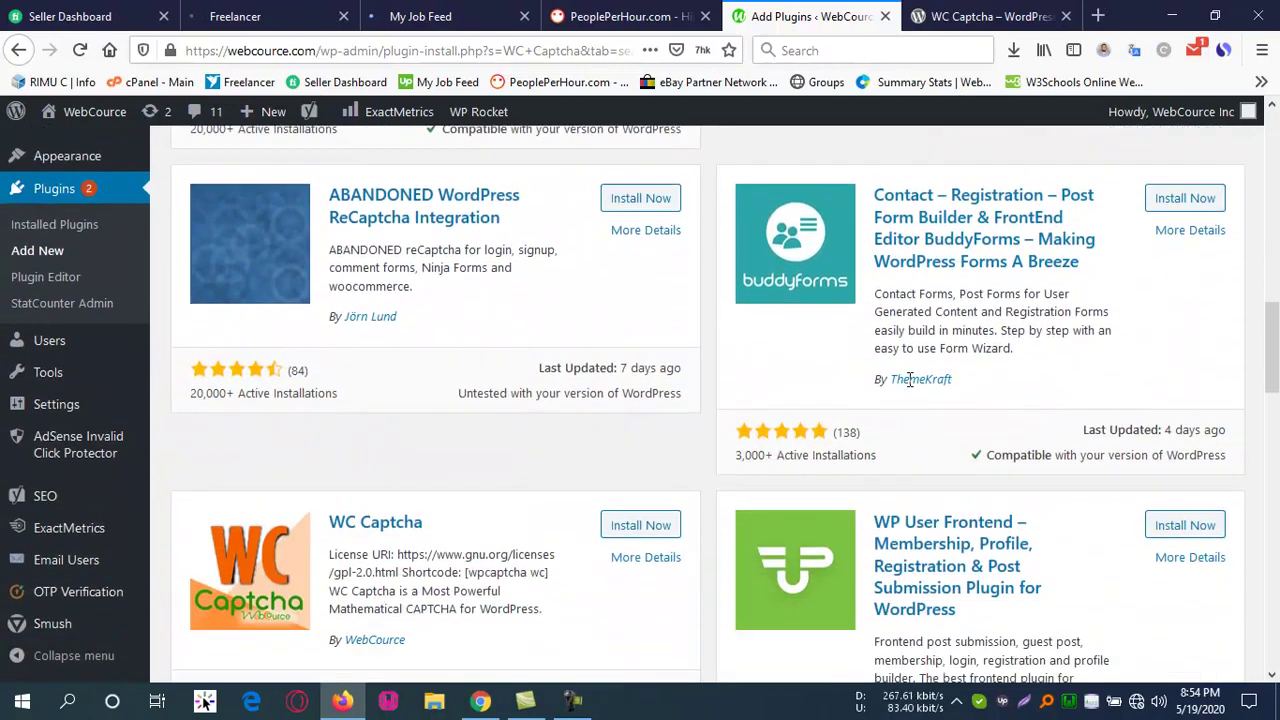
pyautogui.scroll(-1, 909, 378)
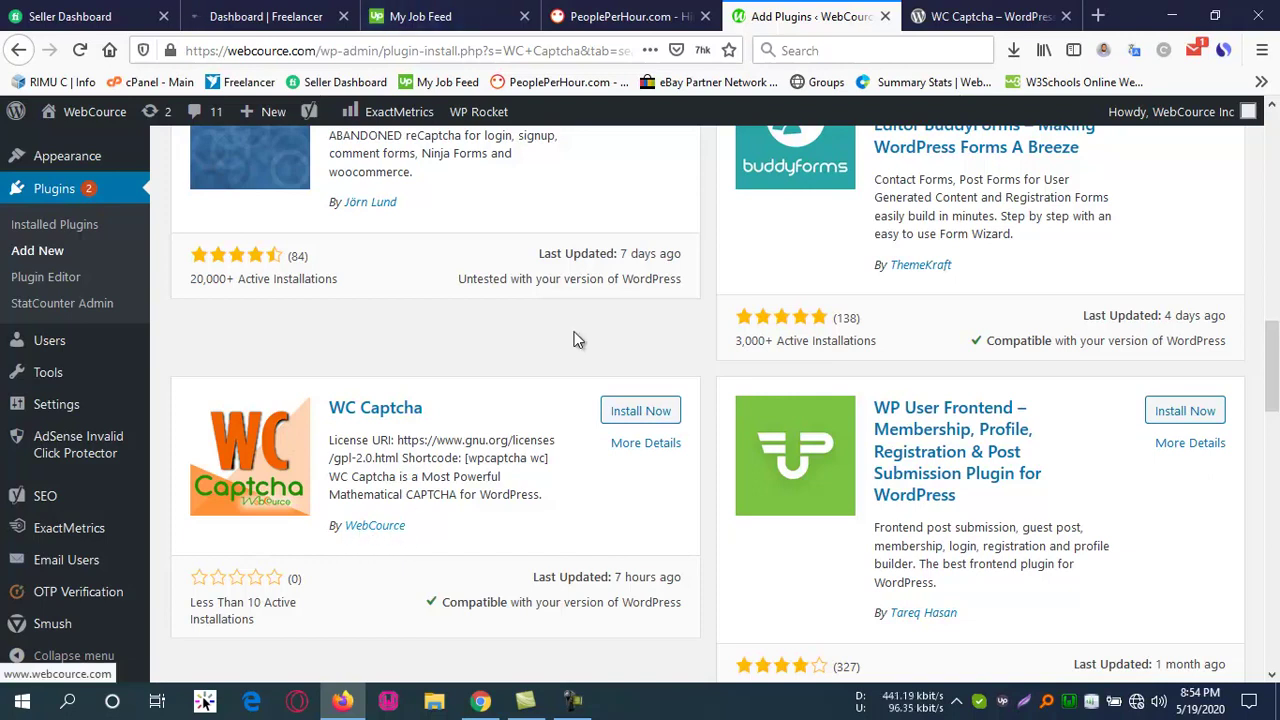
pyautogui.moveTo(320, 51); pyautogui.dragTo(197, 52)
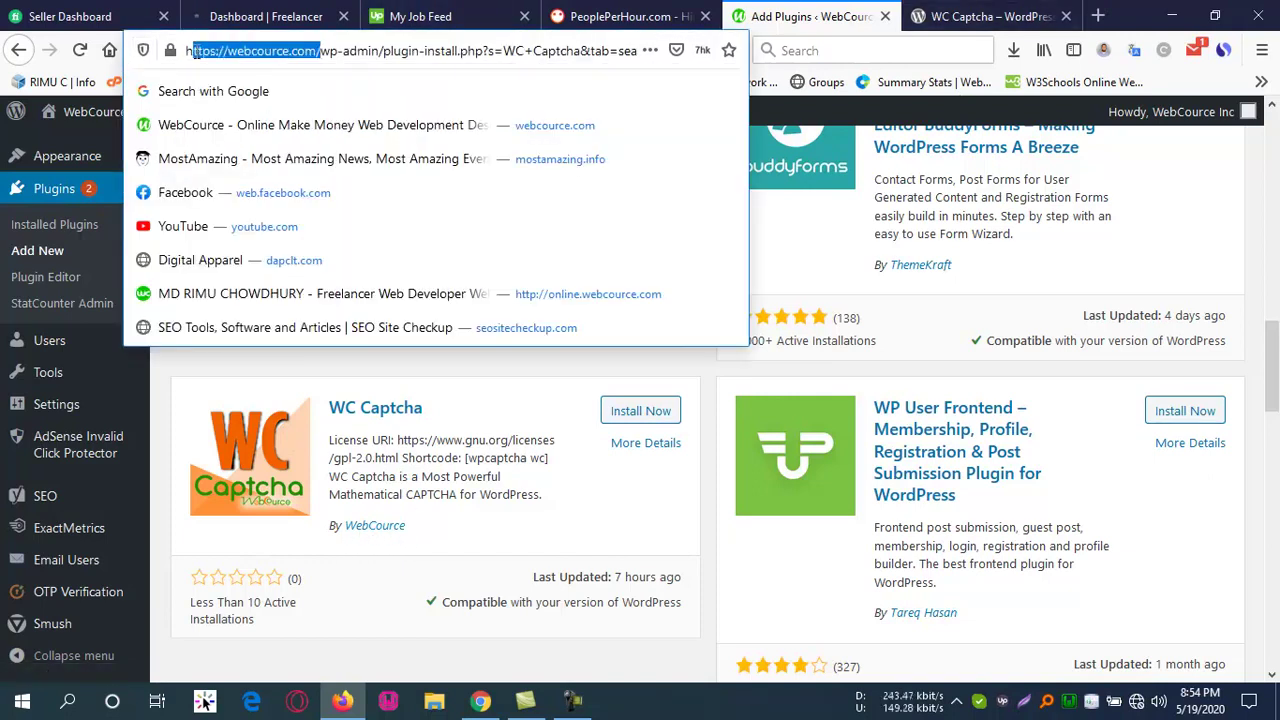
# Install WC Captcha, clear the WP Rocket cache, and scroll to WC Captcha 1.0 in Installed Plugins.
pyautogui.click(640, 411)
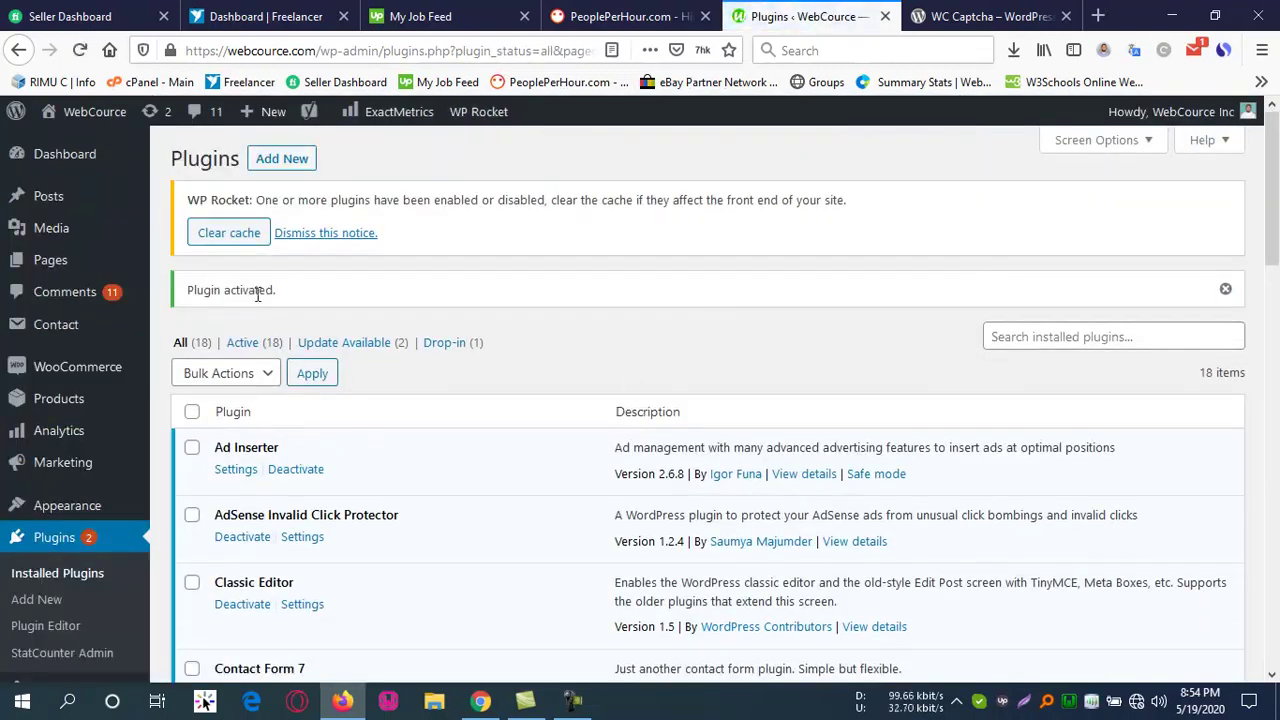
pyautogui.click(218, 231)
pyautogui.scroll(-5, 209, 391)
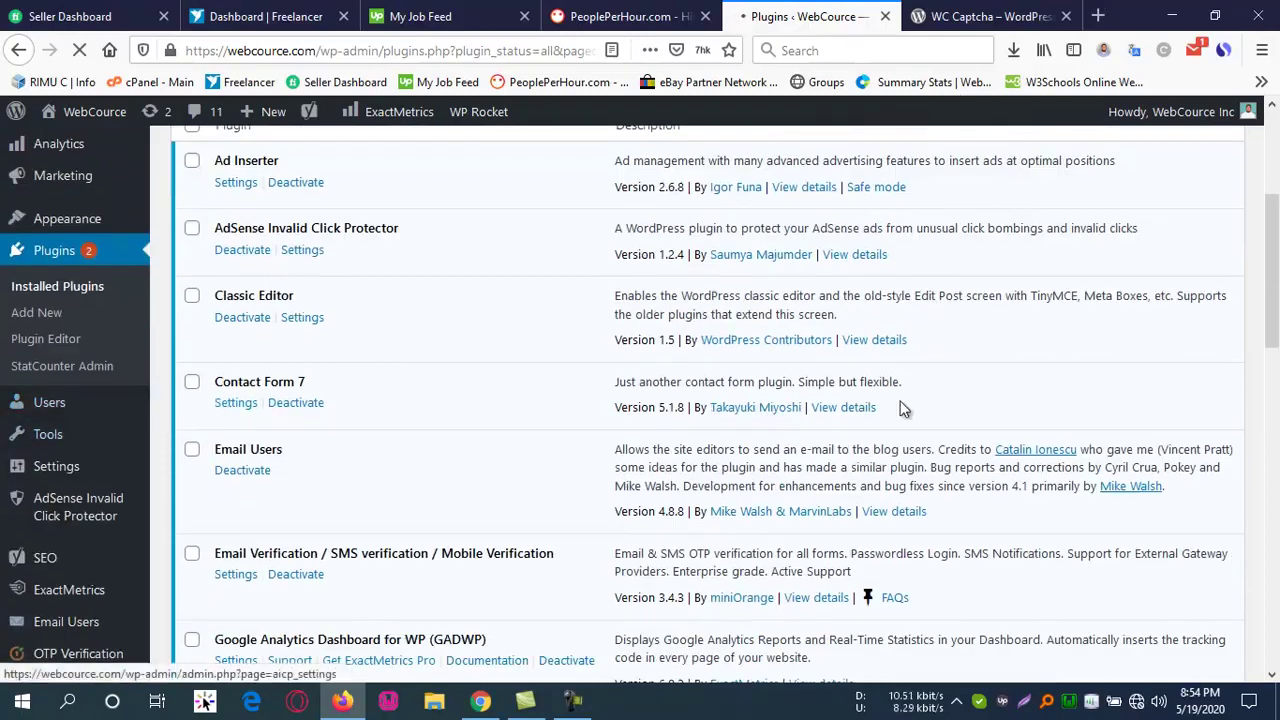
pyautogui.scroll(-3, 903, 408)
pyautogui.scroll(-5, 491, 457)
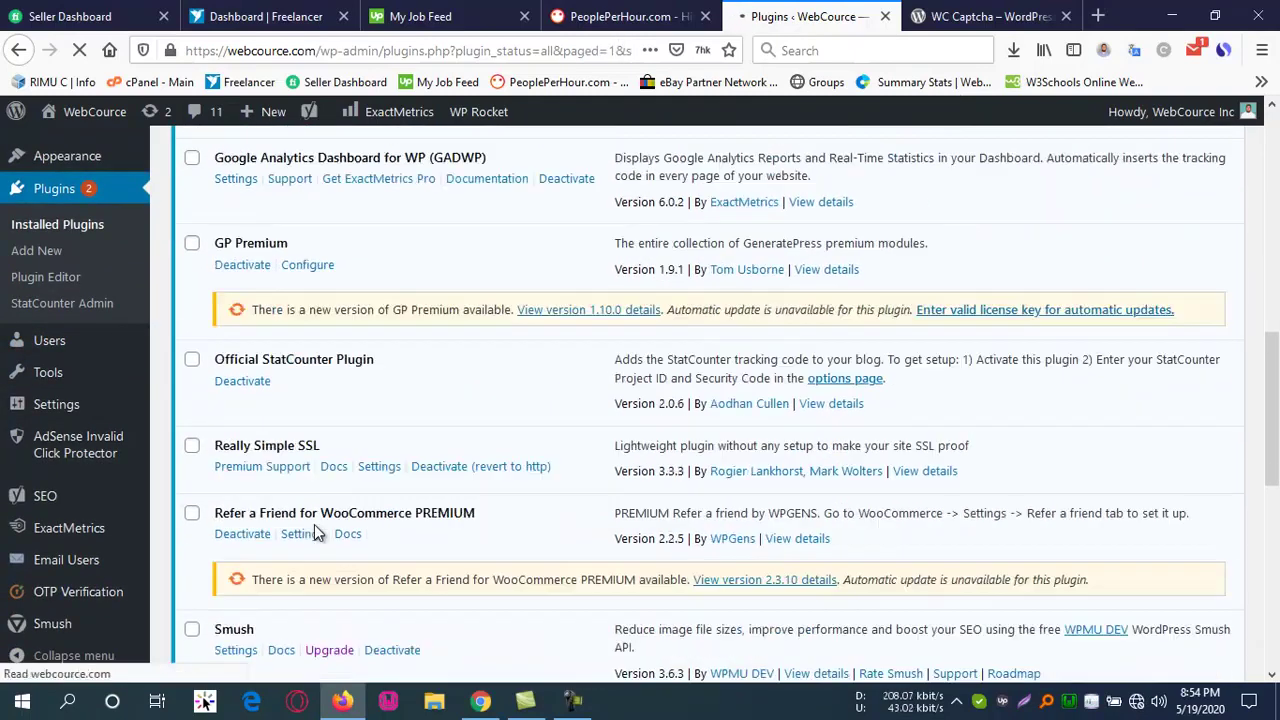
pyautogui.scroll(-18, 314, 534)
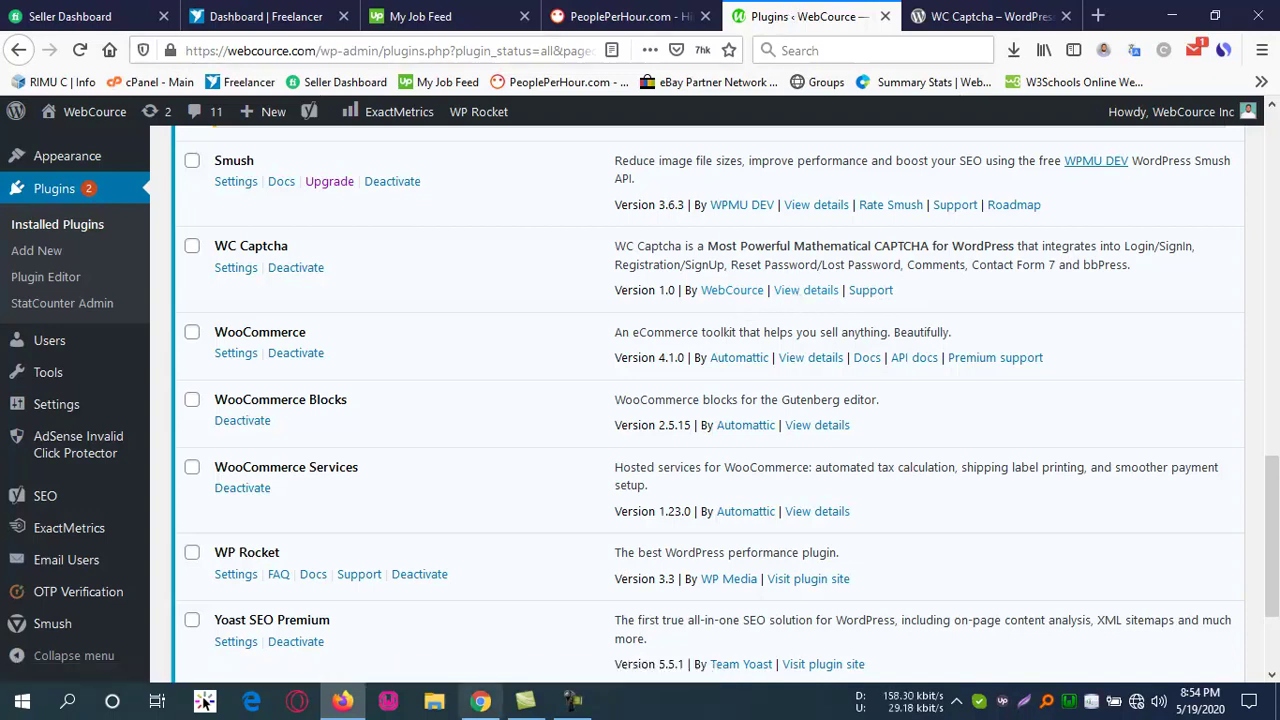
# Reload the Fiverr post and highlight the new WC Captcha label and math question on its comment form.
pyautogui.click(481, 700)
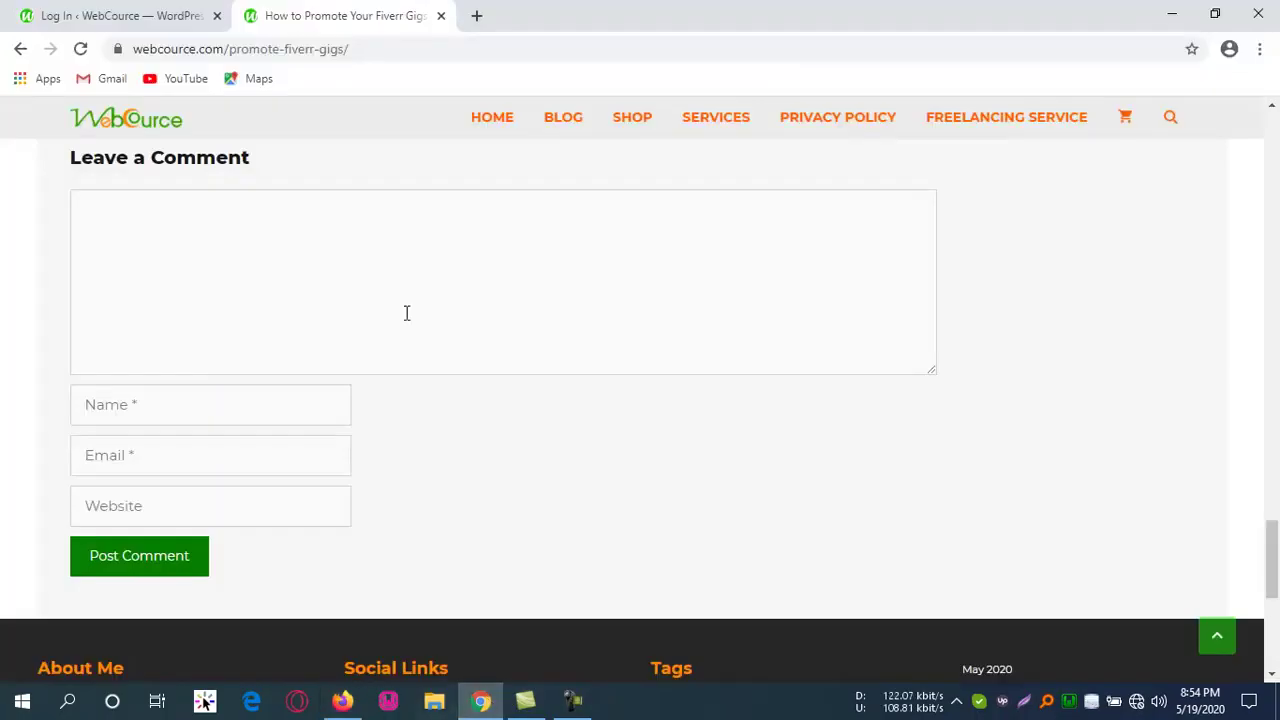
pyautogui.rightClick(340, 14)
pyautogui.click(294, 49)
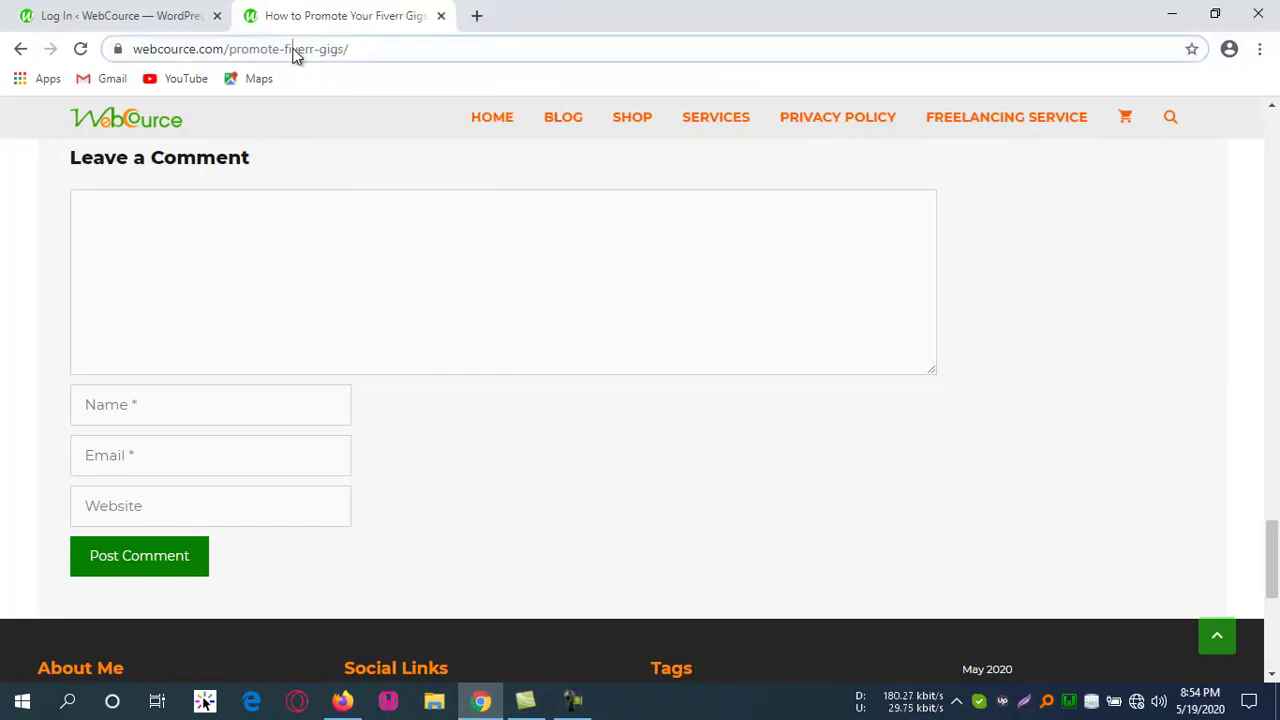
pyautogui.click(356, 48)
pyautogui.press('Return')
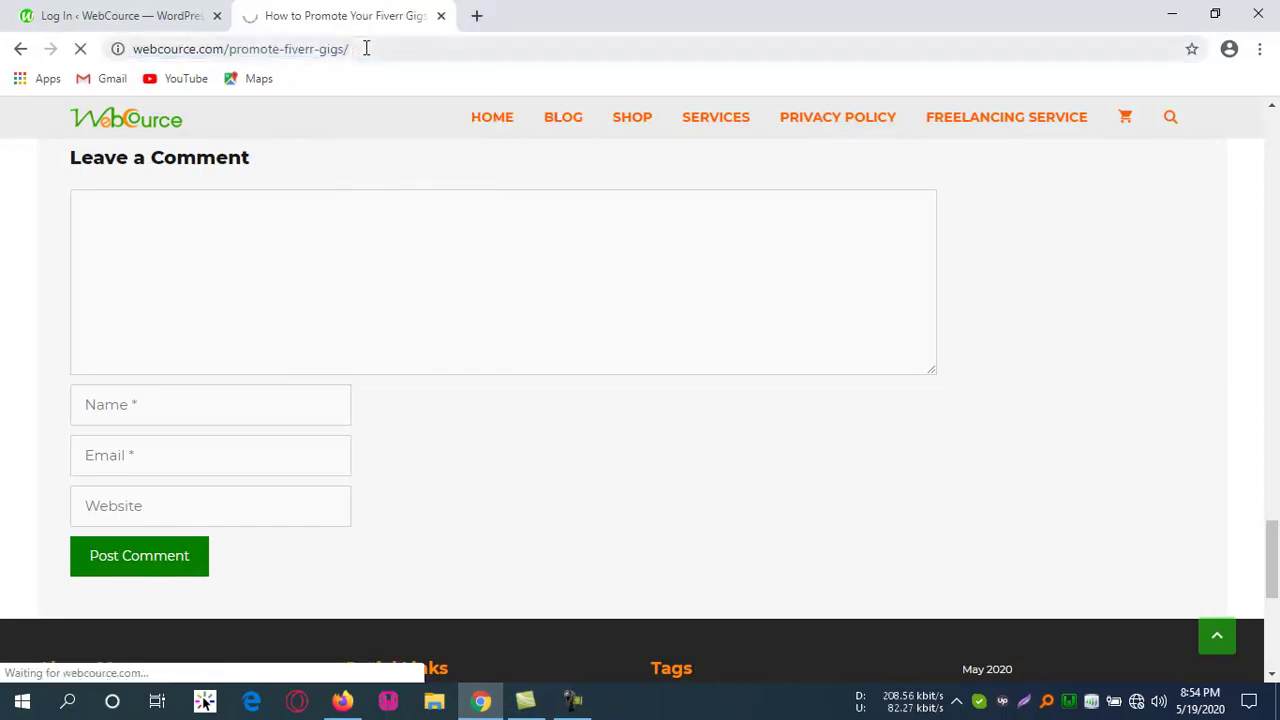
pyautogui.click(198, 25)
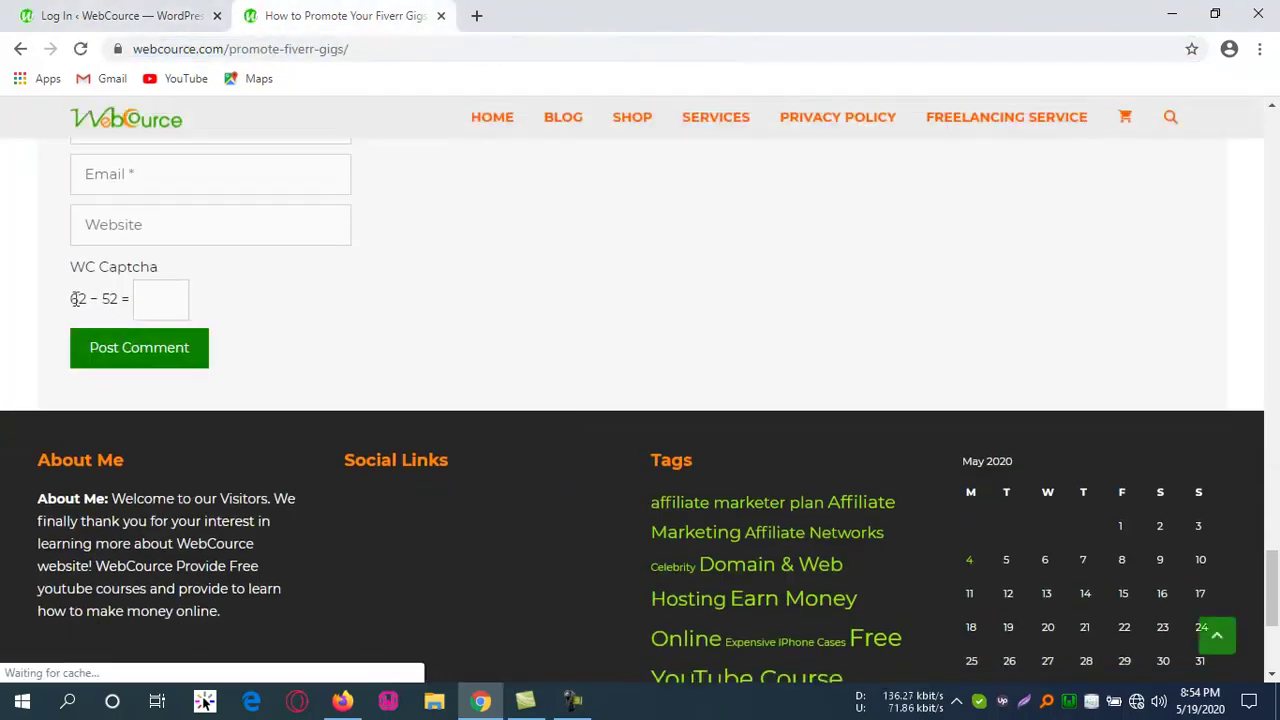
pyautogui.moveTo(72, 281); pyautogui.dragTo(114, 294)
pyautogui.click(80, 294)
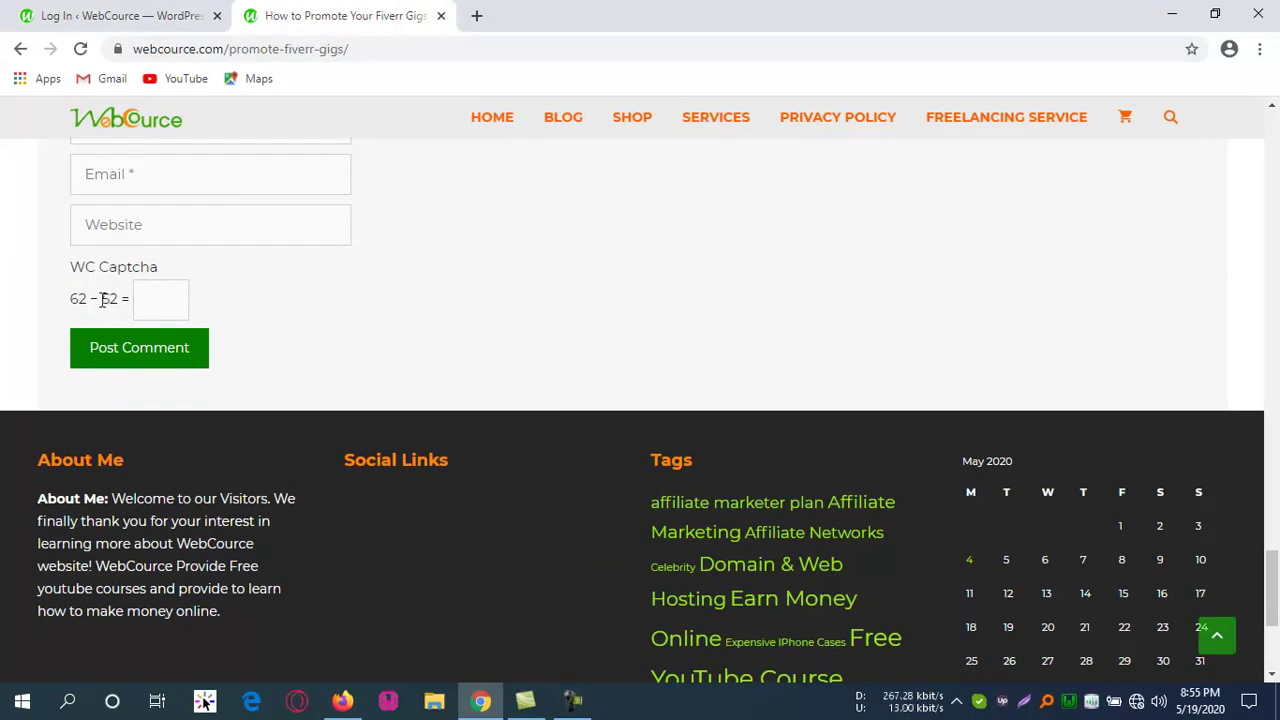
pyautogui.moveTo(102, 300); pyautogui.dragTo(110, 300)
pyautogui.click(117, 300)
# Confirm the login page shows the WC Captcha question 54 − 52 =.
pyautogui.click(120, 16)
pyautogui.scroll(-1, 653, 552)
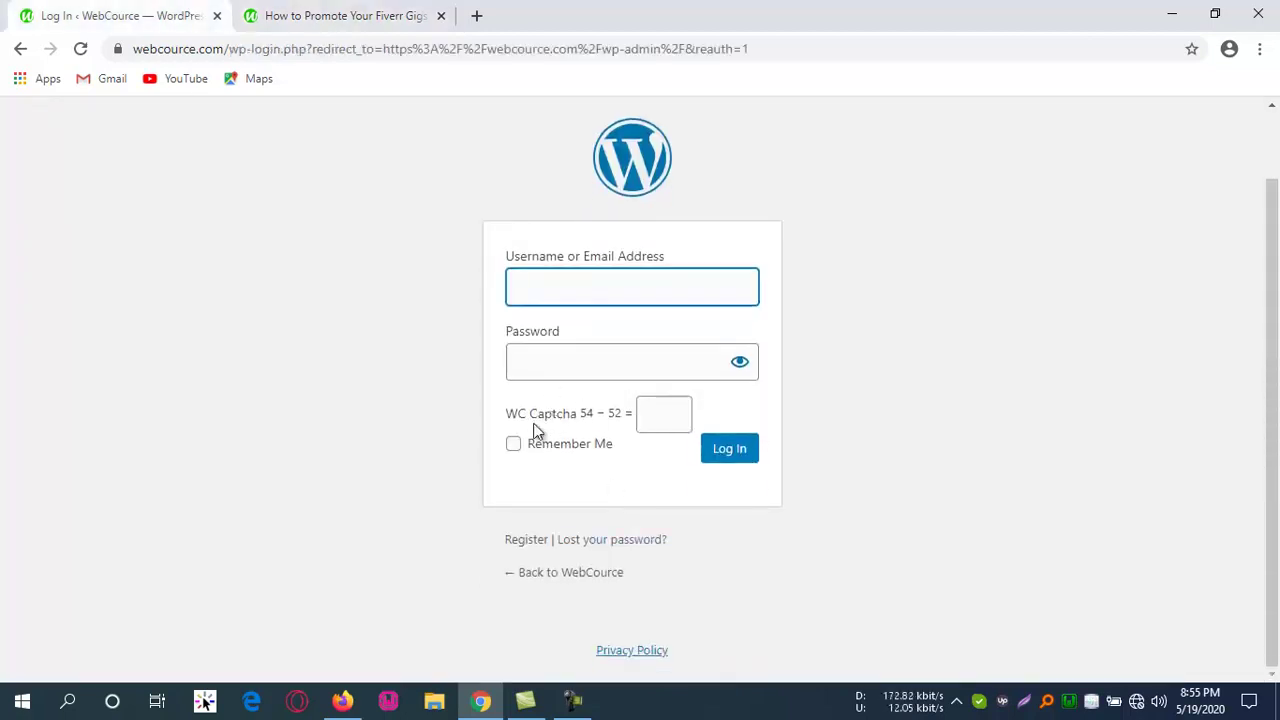
pyautogui.moveTo(505, 414); pyautogui.dragTo(581, 414)
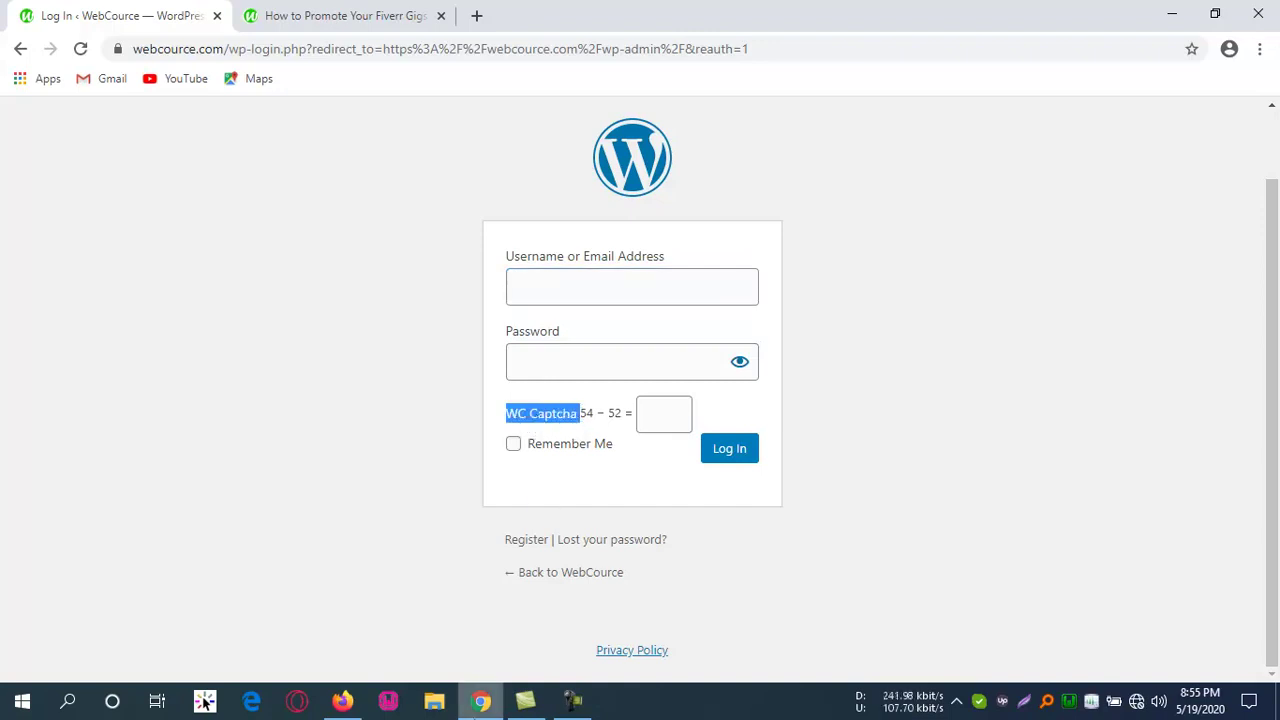
# Open the WC Captcha settings page from the admin Settings menu.
pyautogui.click(342, 701)
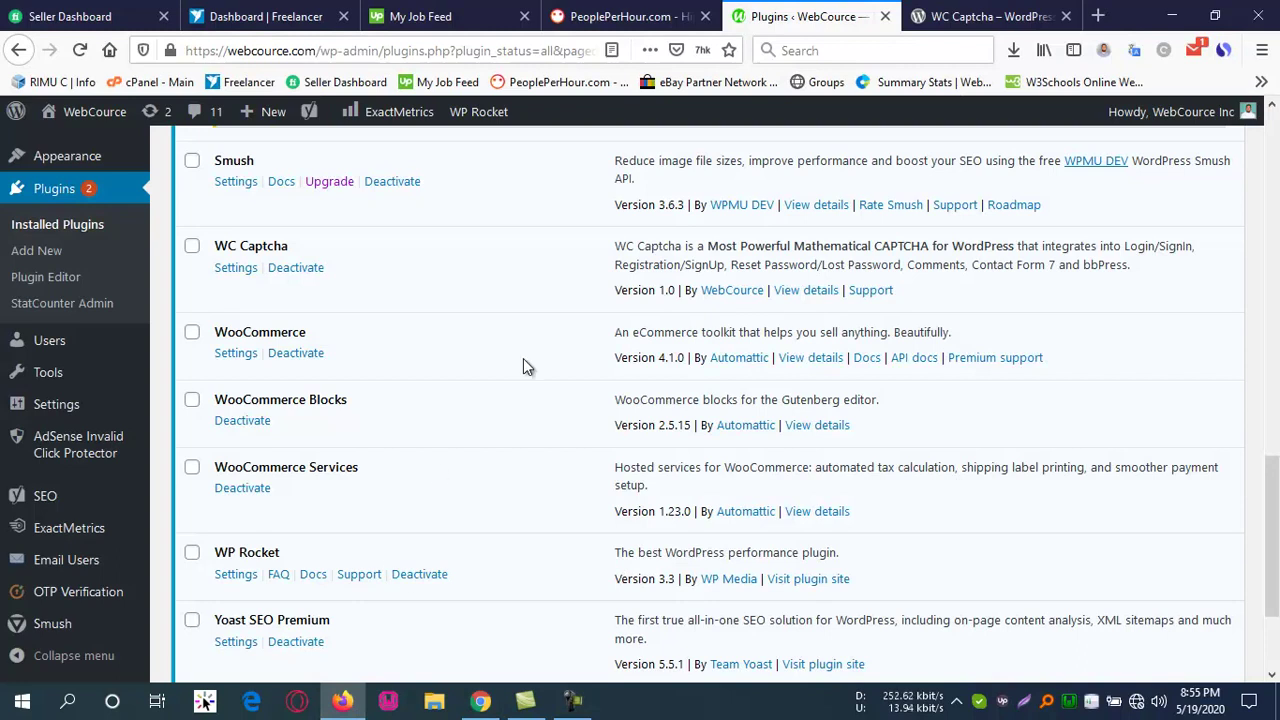
pyautogui.scroll(3, 257, 471)
pyautogui.scroll(-2, 223, 491)
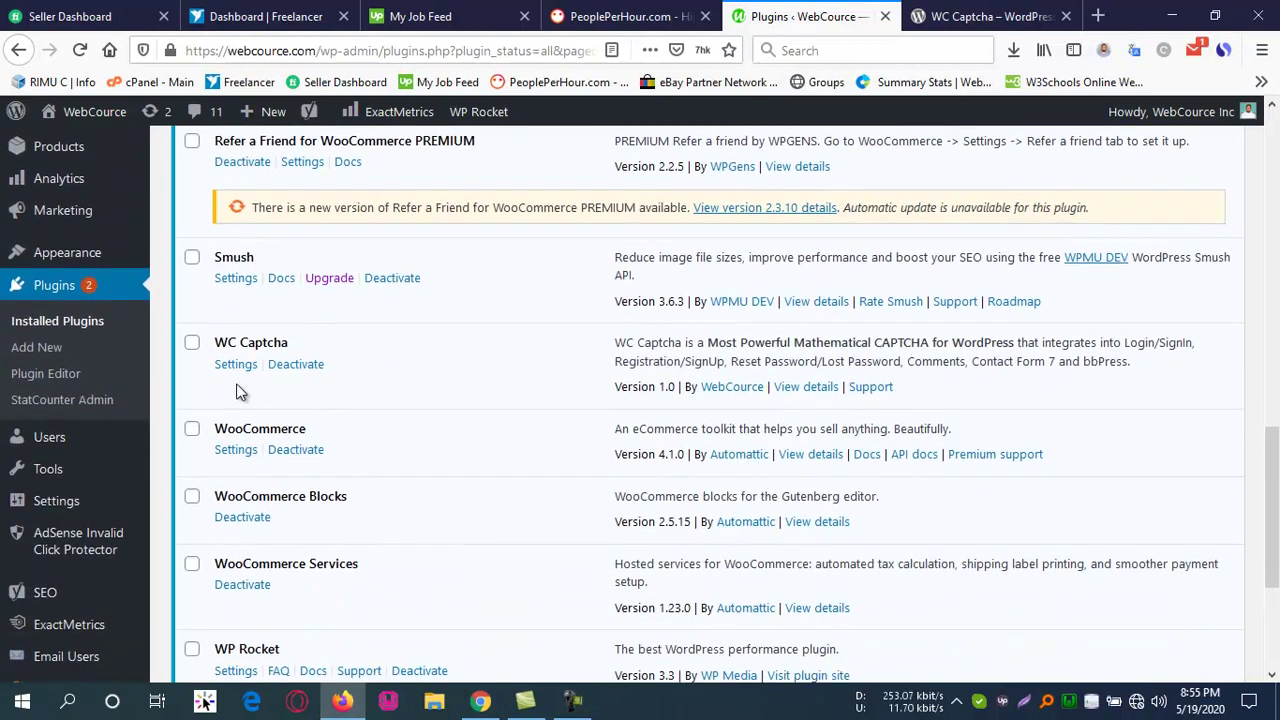
pyautogui.moveTo(73, 512)
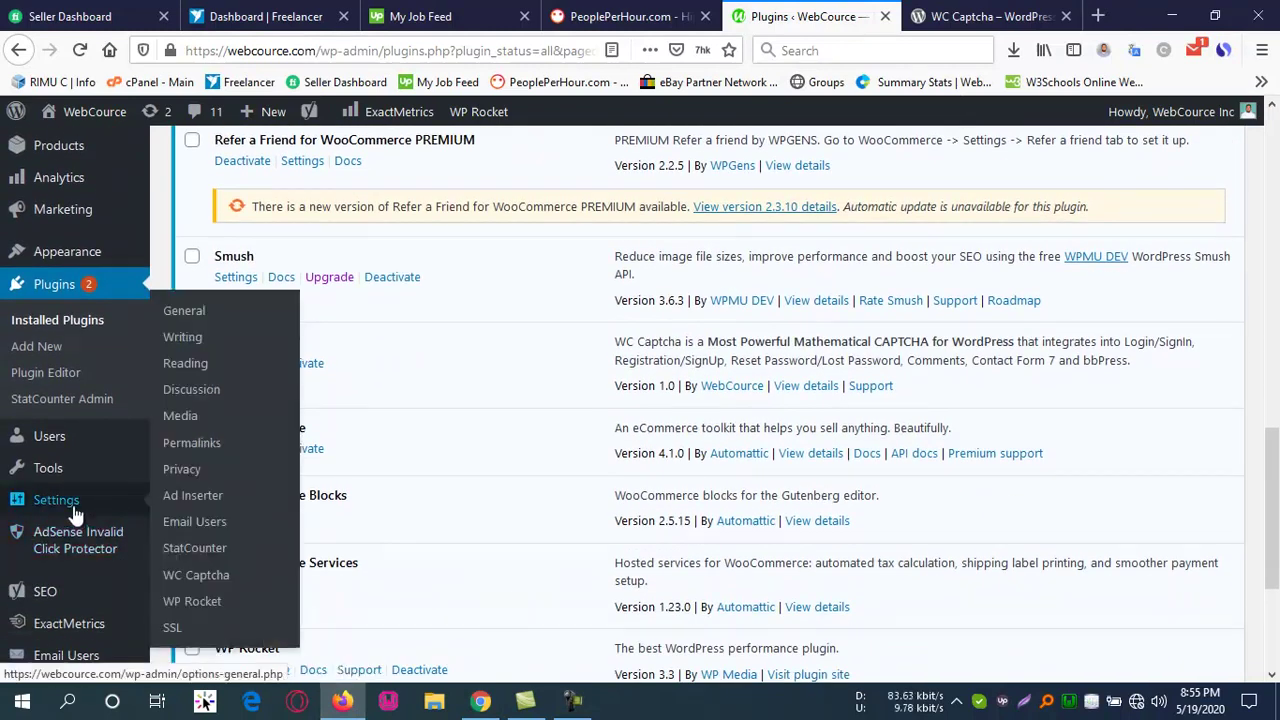
pyautogui.click(203, 586)
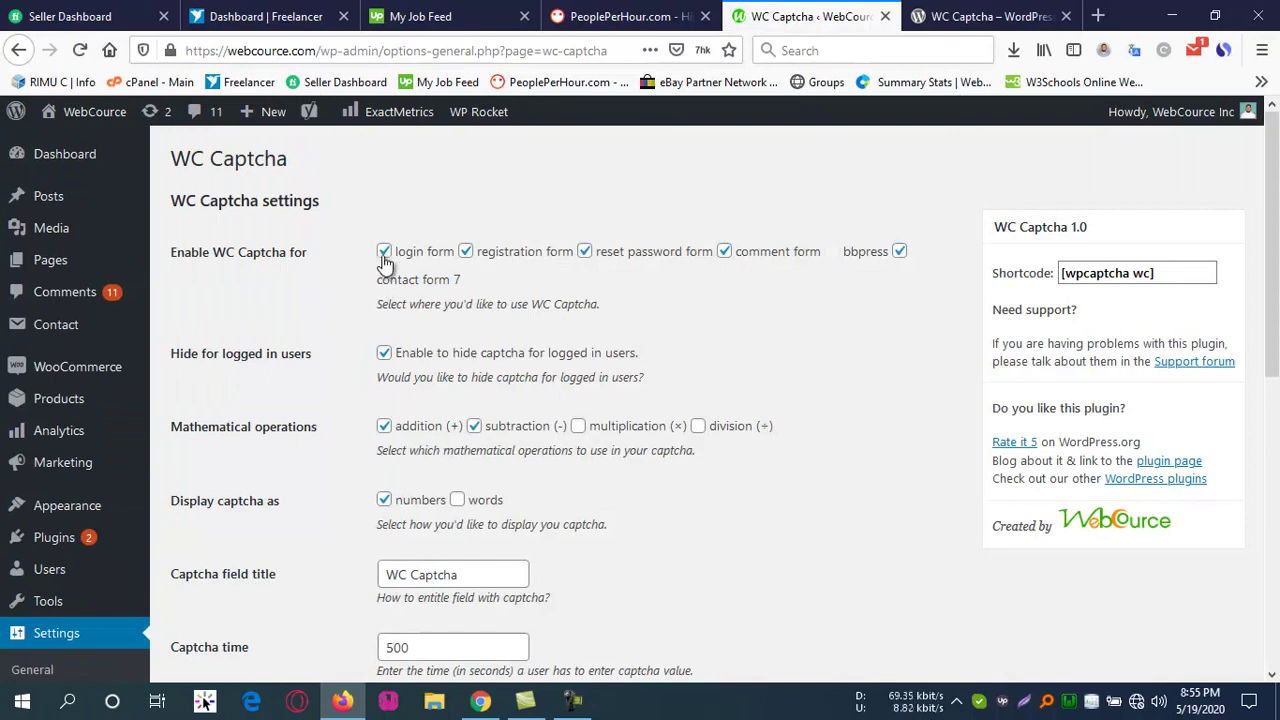
# Adjust the form checkboxes, keep registration enabled, and enable subtraction questions.
pyautogui.click(466, 252)
pyautogui.click(466, 252)
pyautogui.click(585, 252)
pyautogui.click(902, 253)
pyautogui.scroll(-2, 476, 275)
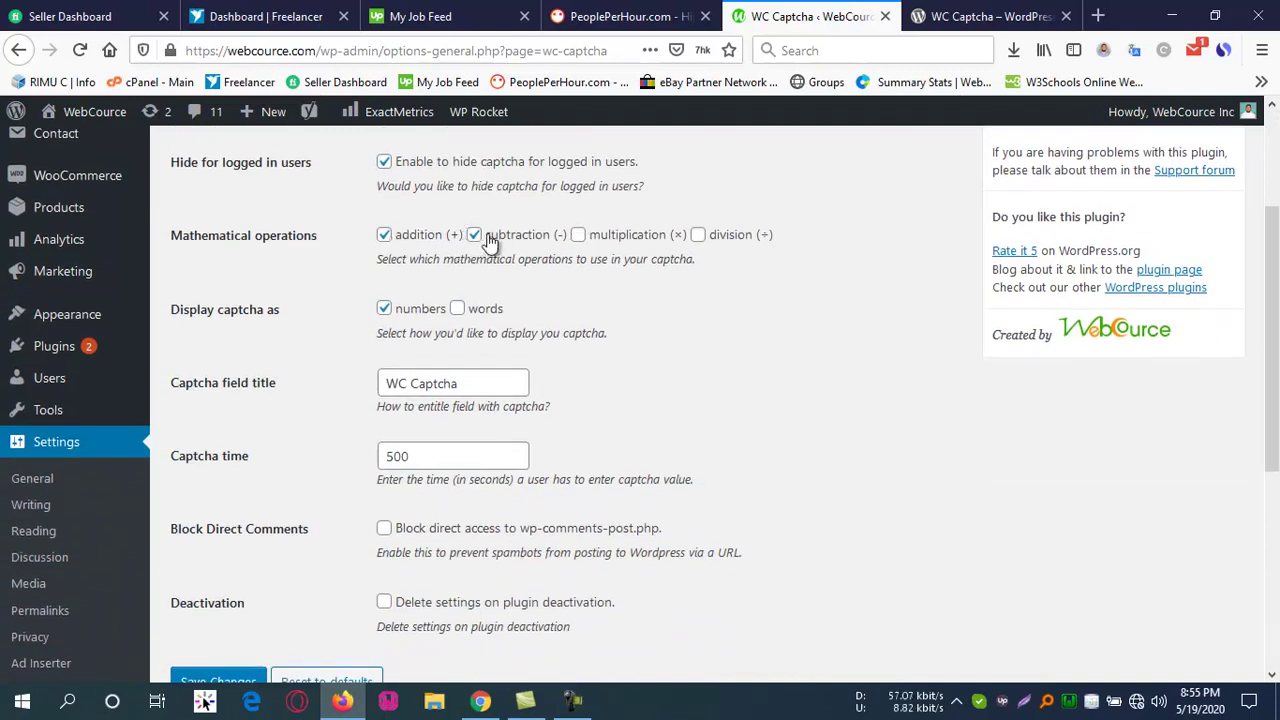
pyautogui.click(475, 236)
# Retitle the captcha field 'Enter Captcha', set captcha time to 100, and save the settings.
pyautogui.moveTo(185, 383); pyautogui.dragTo(297, 392)
pyautogui.click(297, 392)
pyautogui.moveTo(410, 383); pyautogui.dragTo(381, 384)
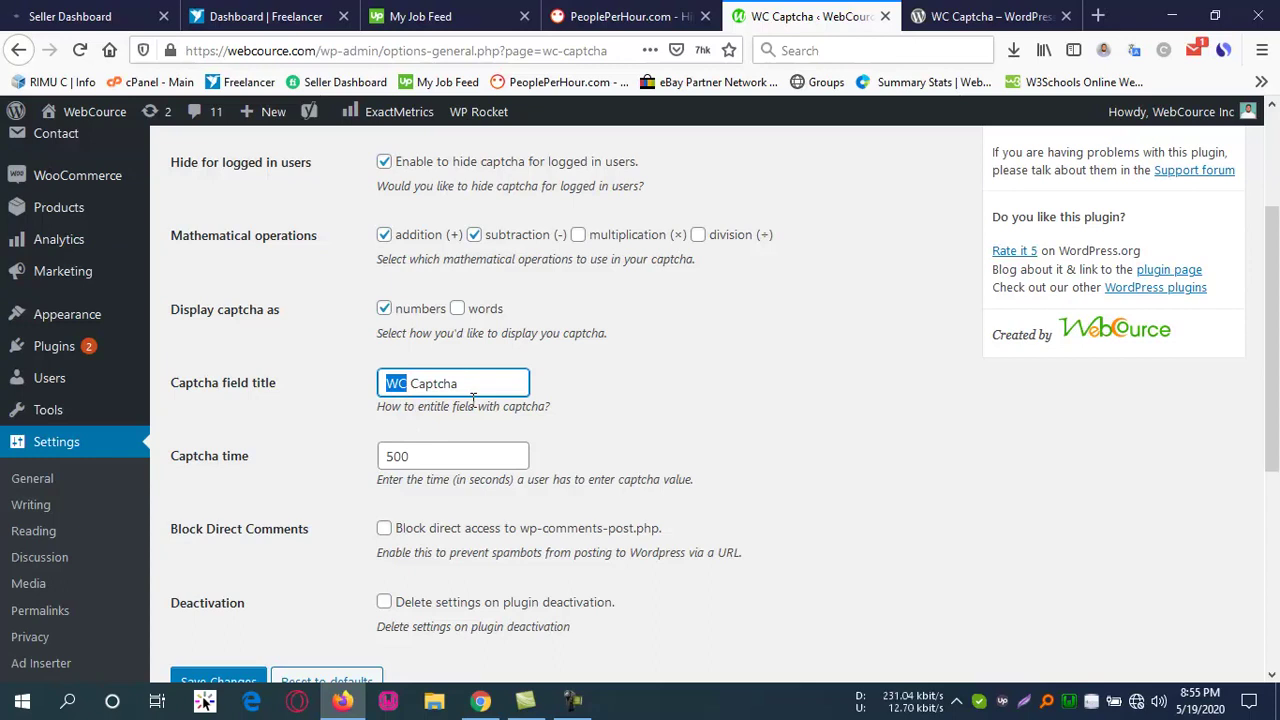
pyautogui.write('Enter')
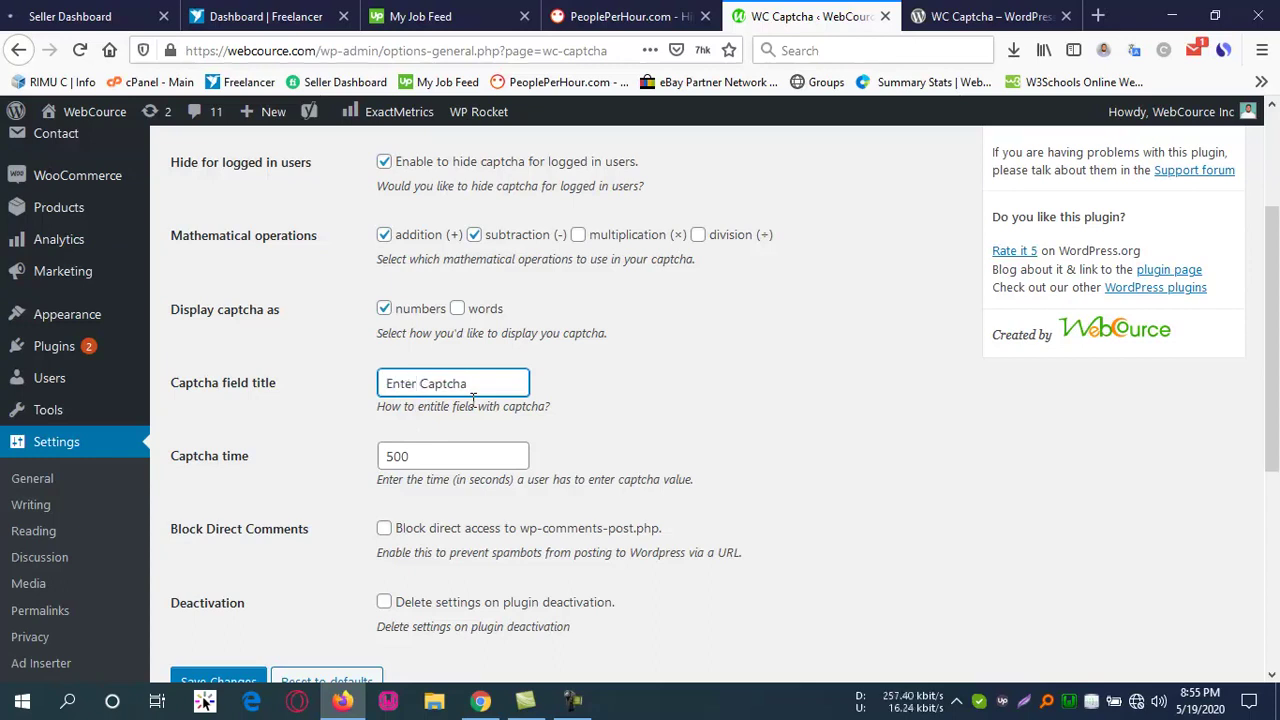
pyautogui.click(391, 456)
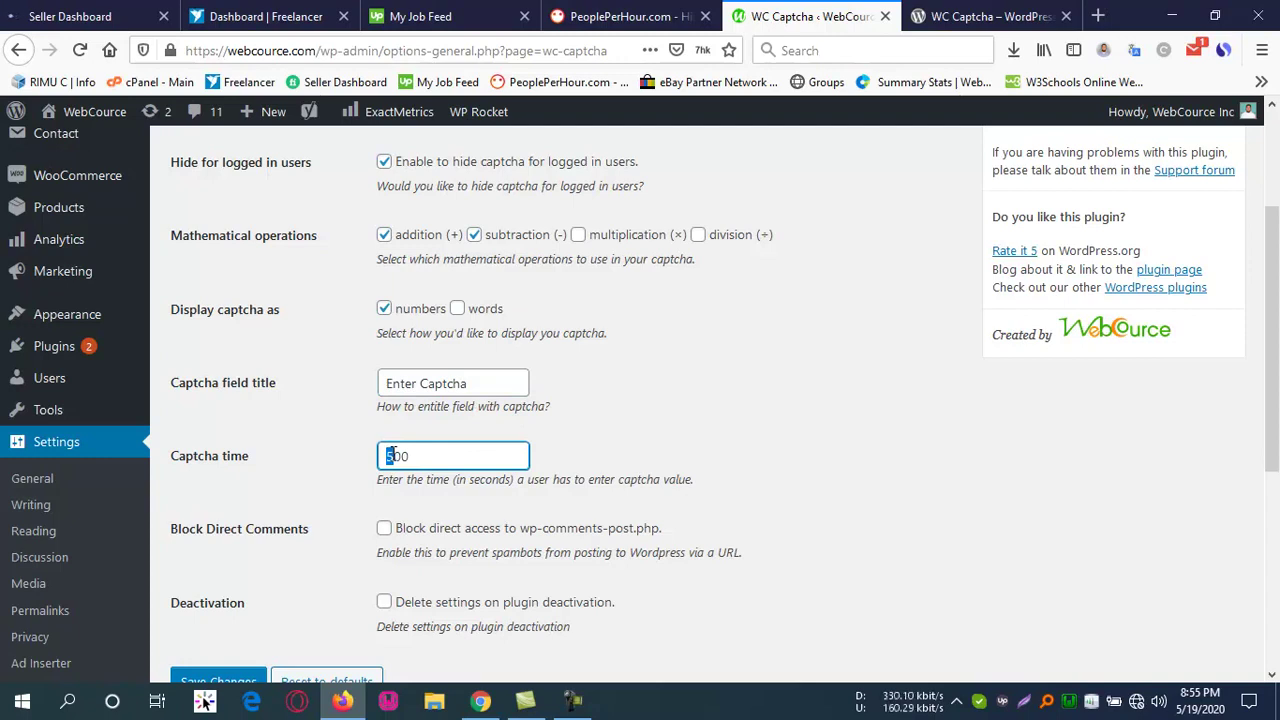
pyautogui.write('1')
pyautogui.click(714, 445)
pyautogui.scroll(-2, 450, 510)
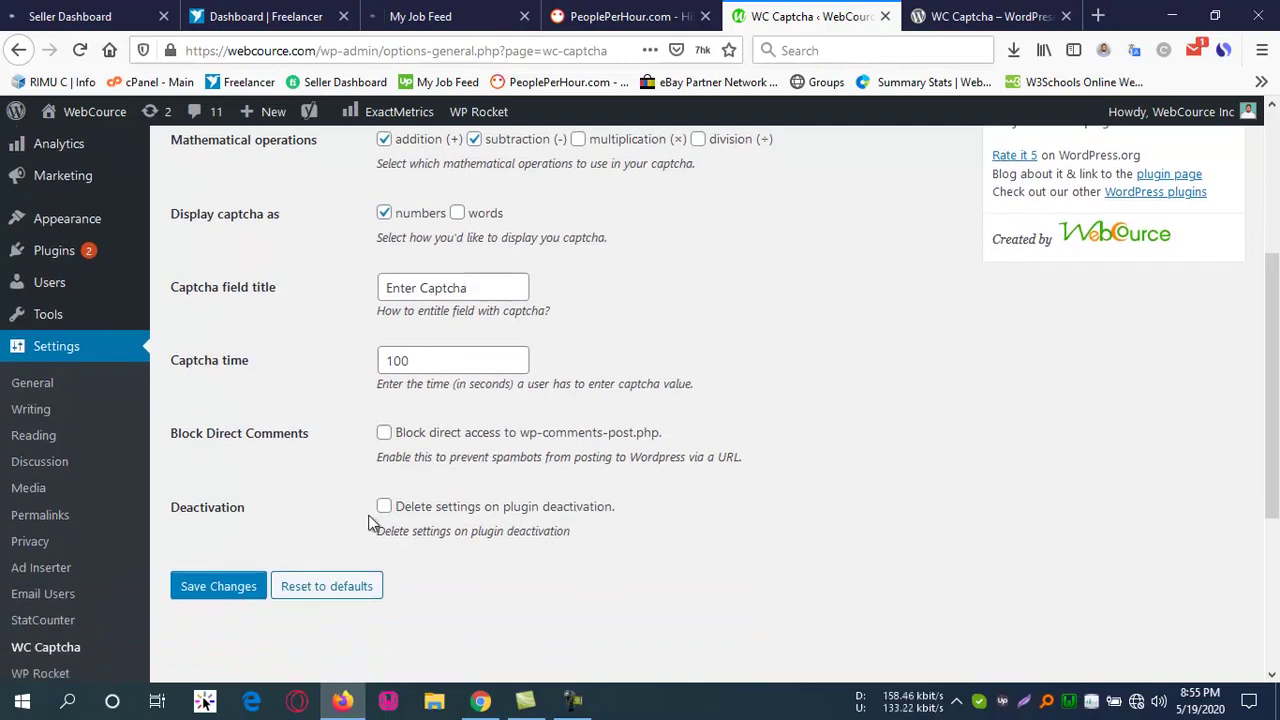
pyautogui.scroll(6, 794, 443)
pyautogui.scroll(-8, 600, 470)
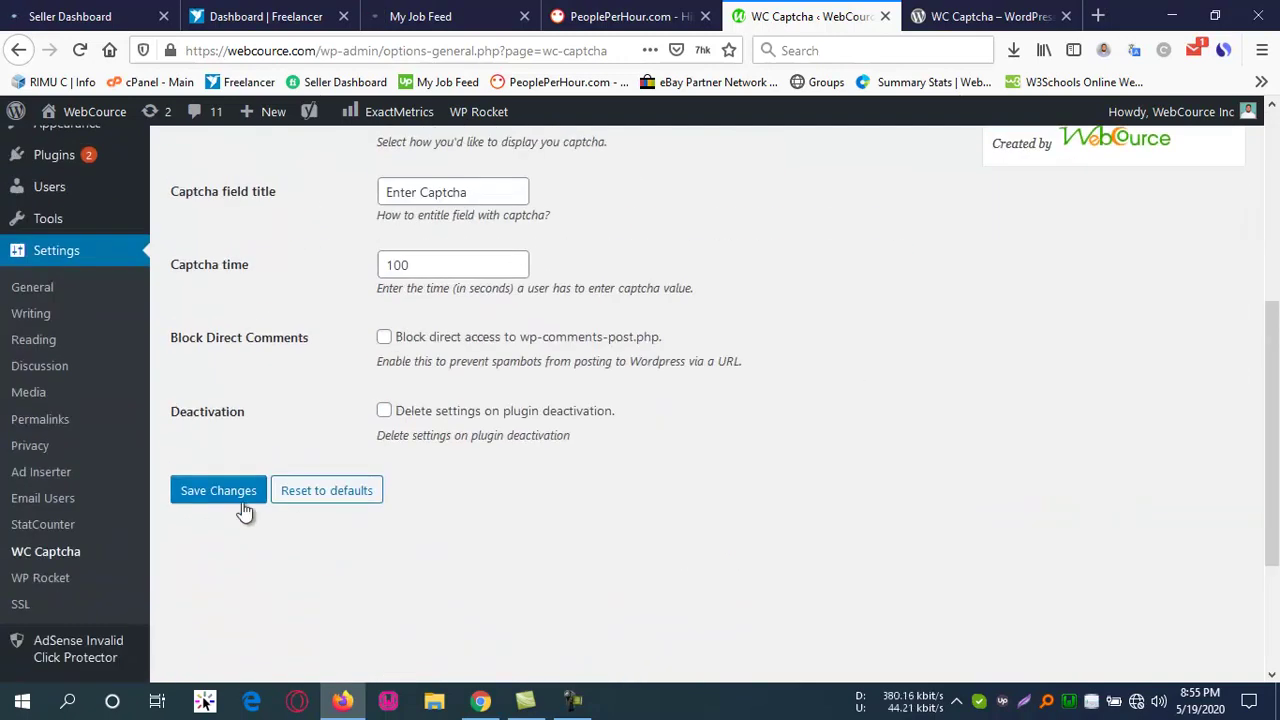
pyautogui.click(240, 495)
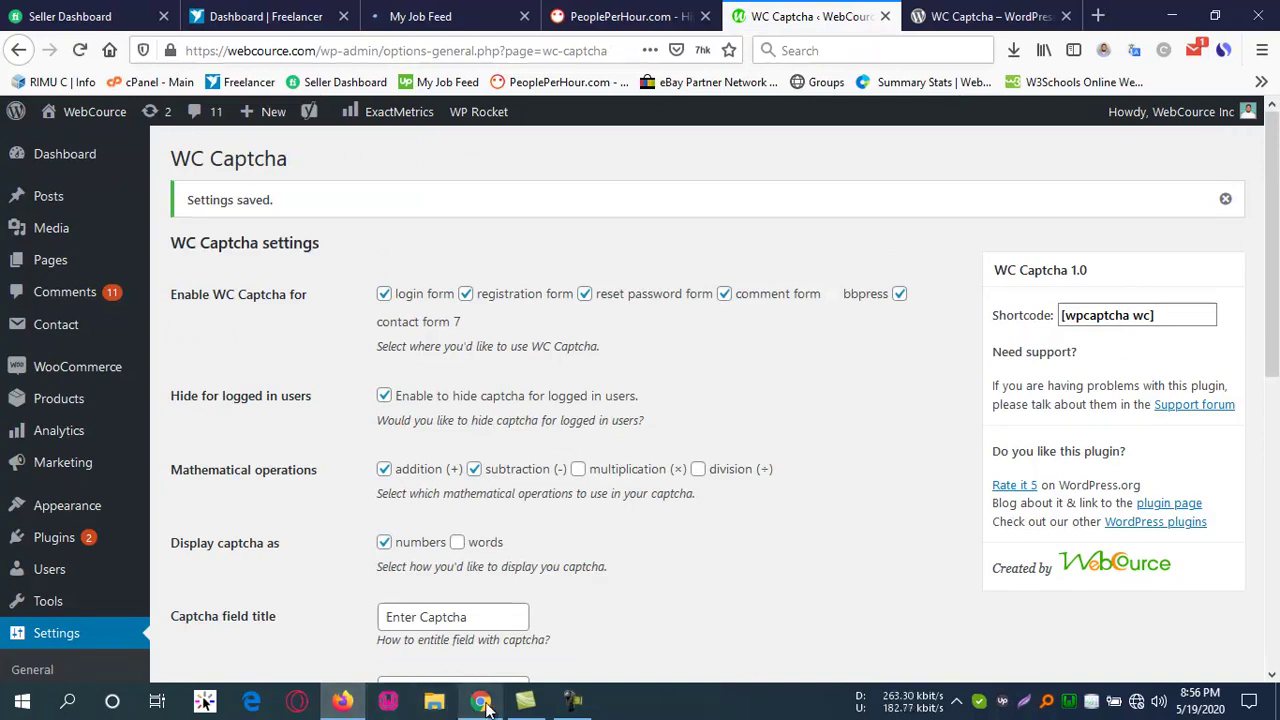
# Reload the login page and answer the 'Enter Captcha' question _ + 66 = 67 with 1.
pyautogui.scroll(-3, 616, 538)
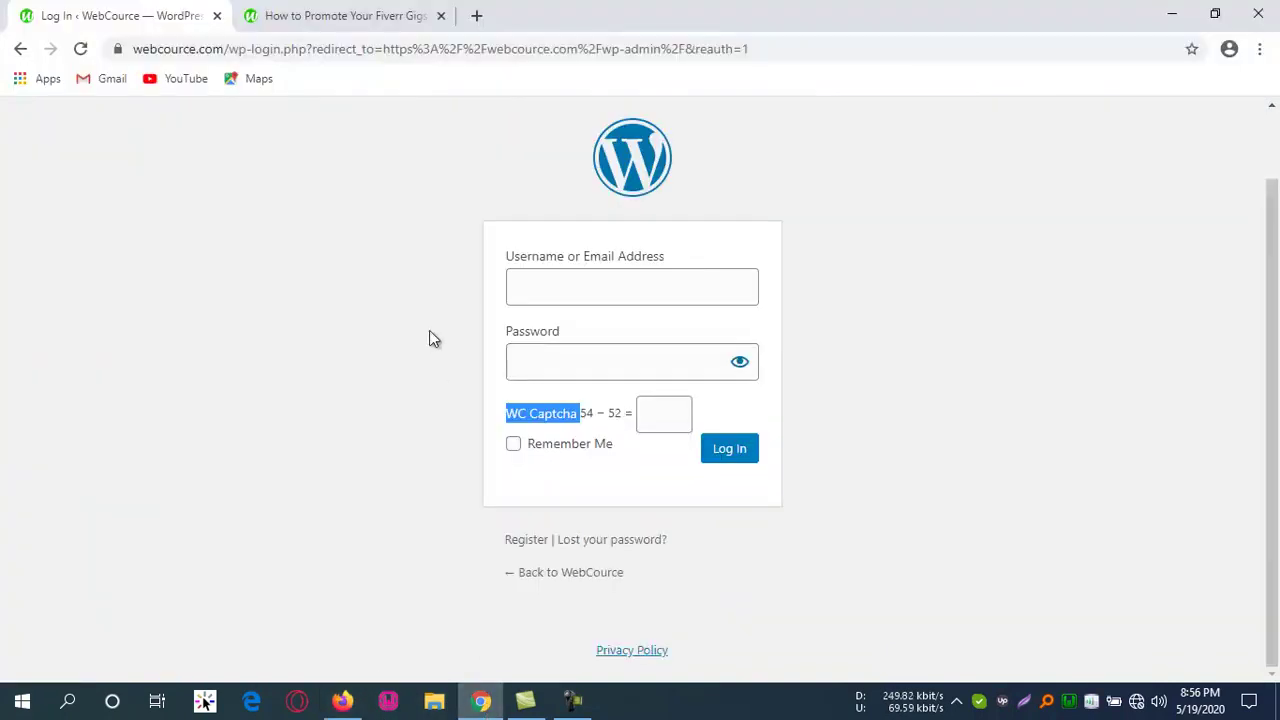
pyautogui.rightClick(366, 277)
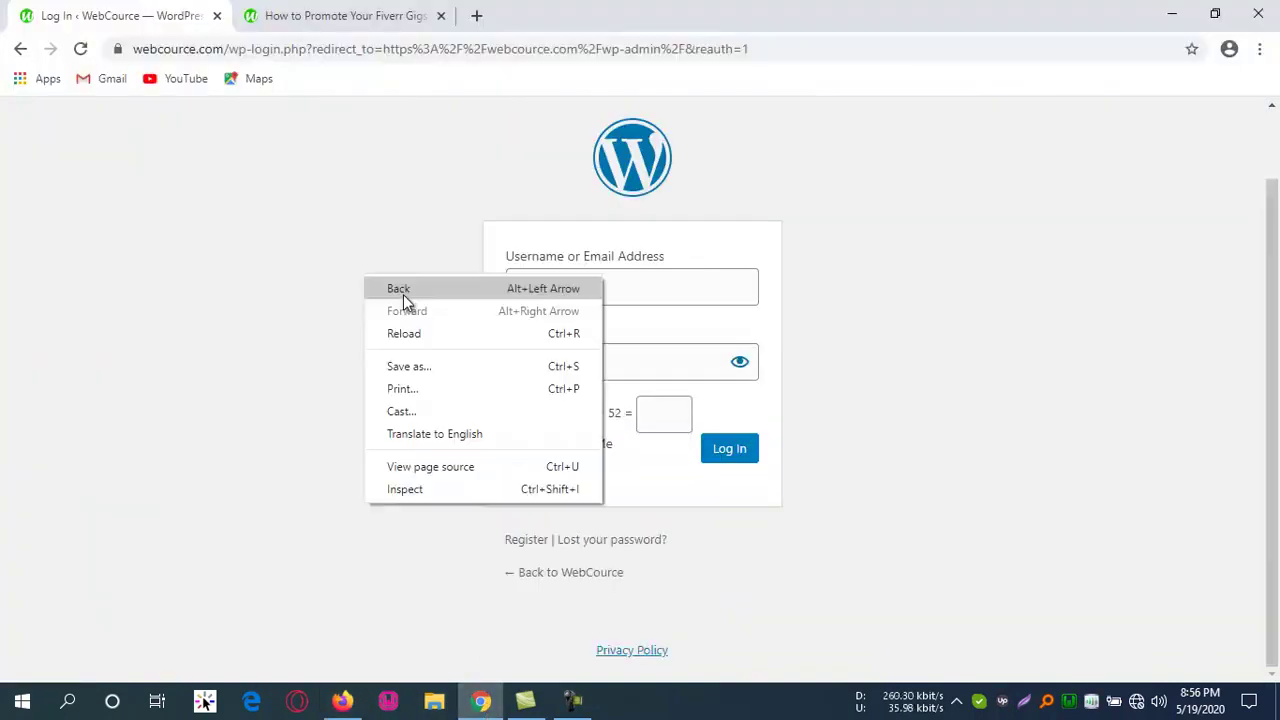
pyautogui.click(425, 331)
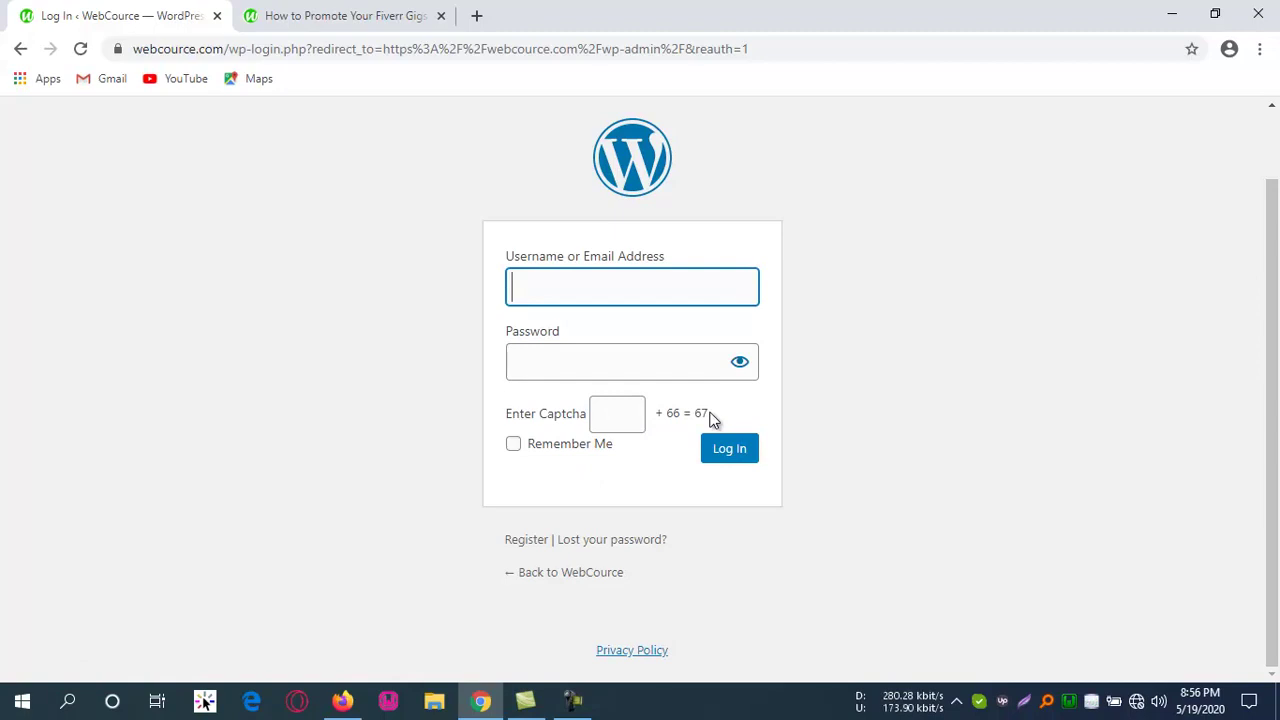
pyautogui.click(619, 414)
pyautogui.write('1')
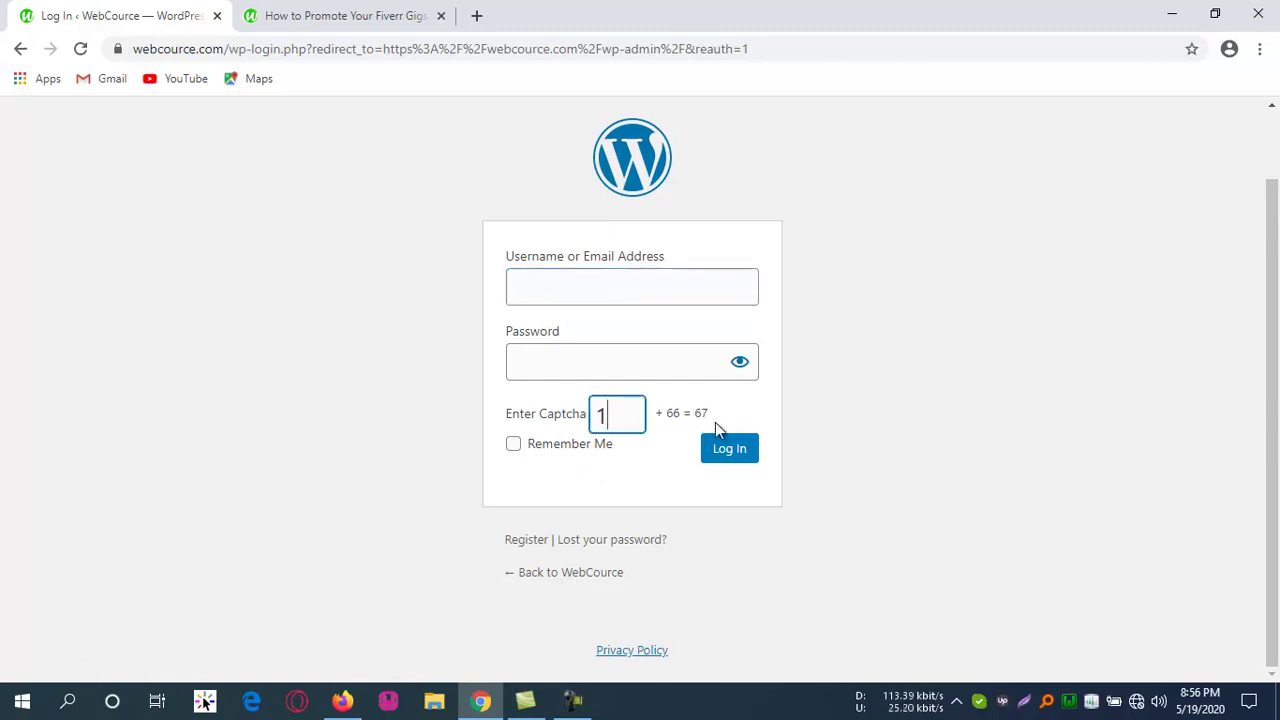
pyautogui.click(926, 425)
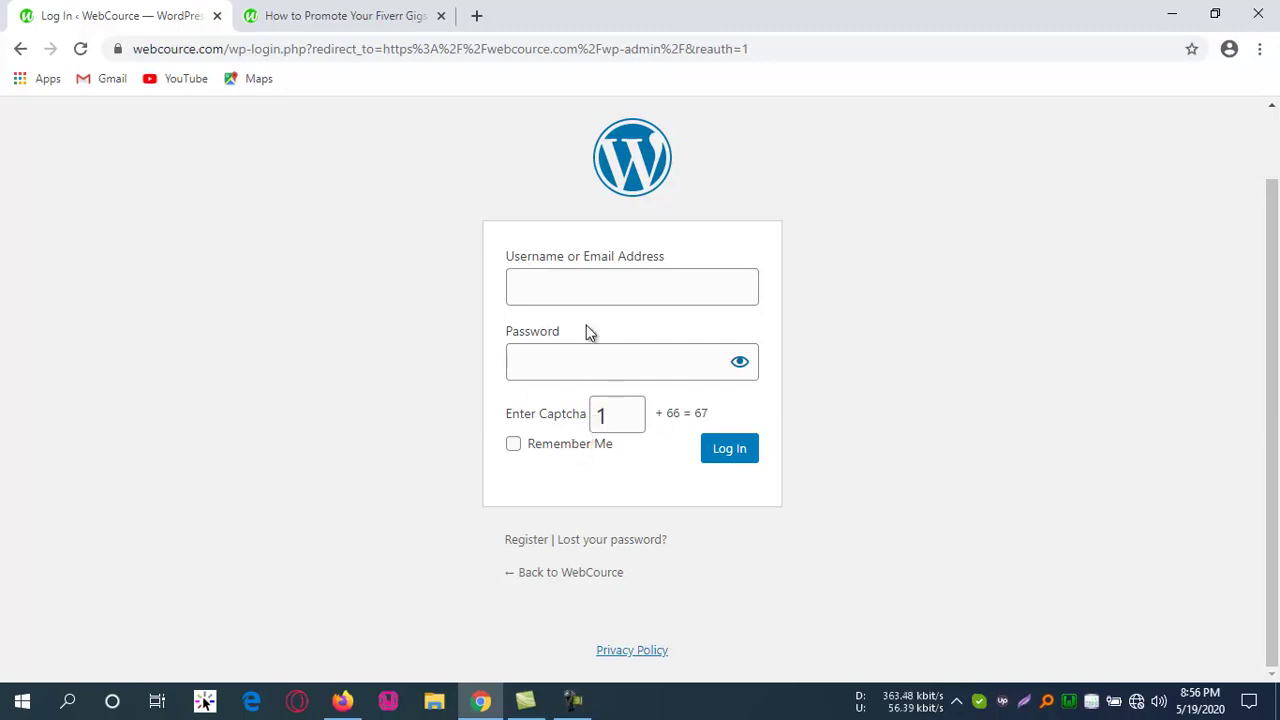
pyautogui.click(583, 290)
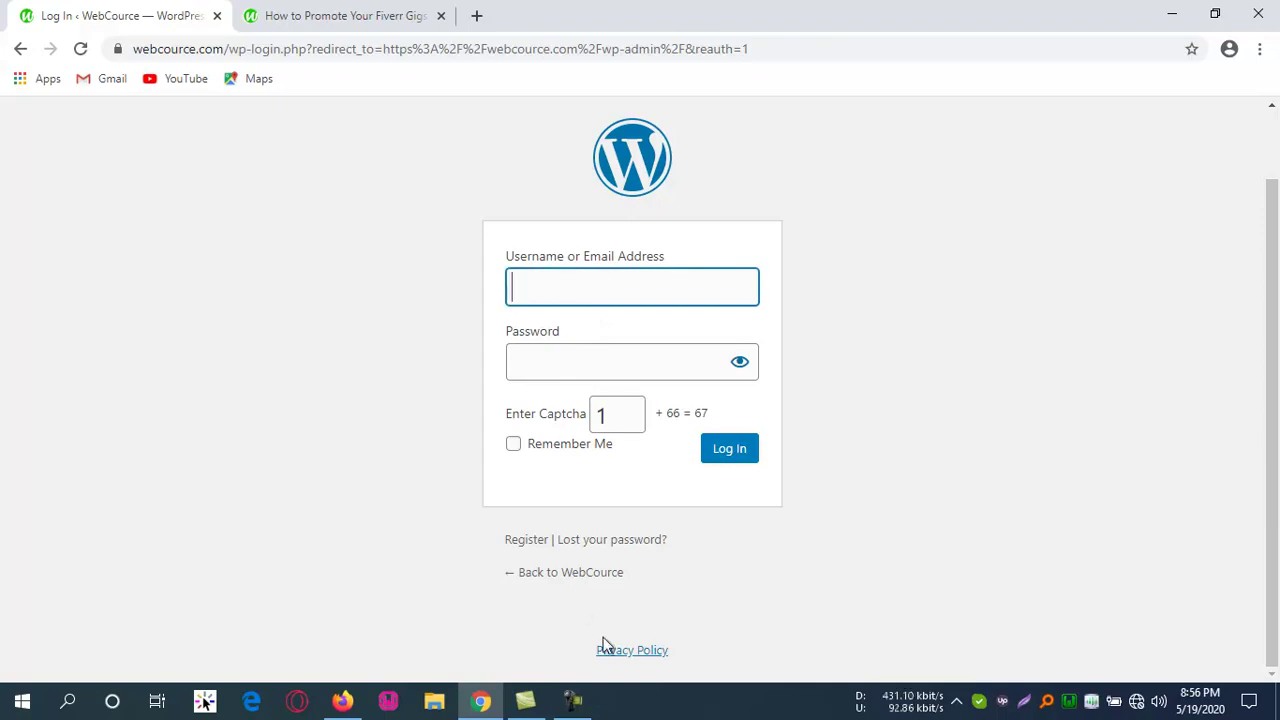
# Switch to Firefox and return to the wordpress.org WC Captcha plugin tab.
pyautogui.click(342, 700)
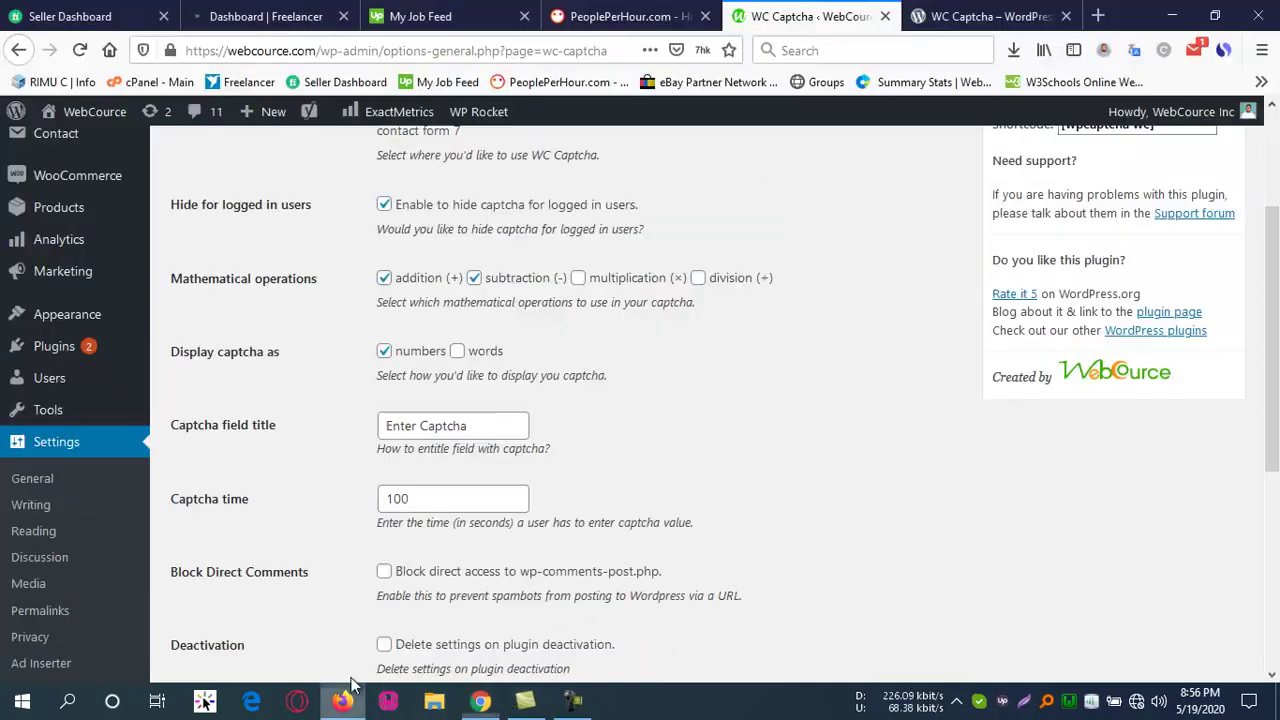
pyautogui.click(985, 16)
pyautogui.scroll(15, 823, 231)
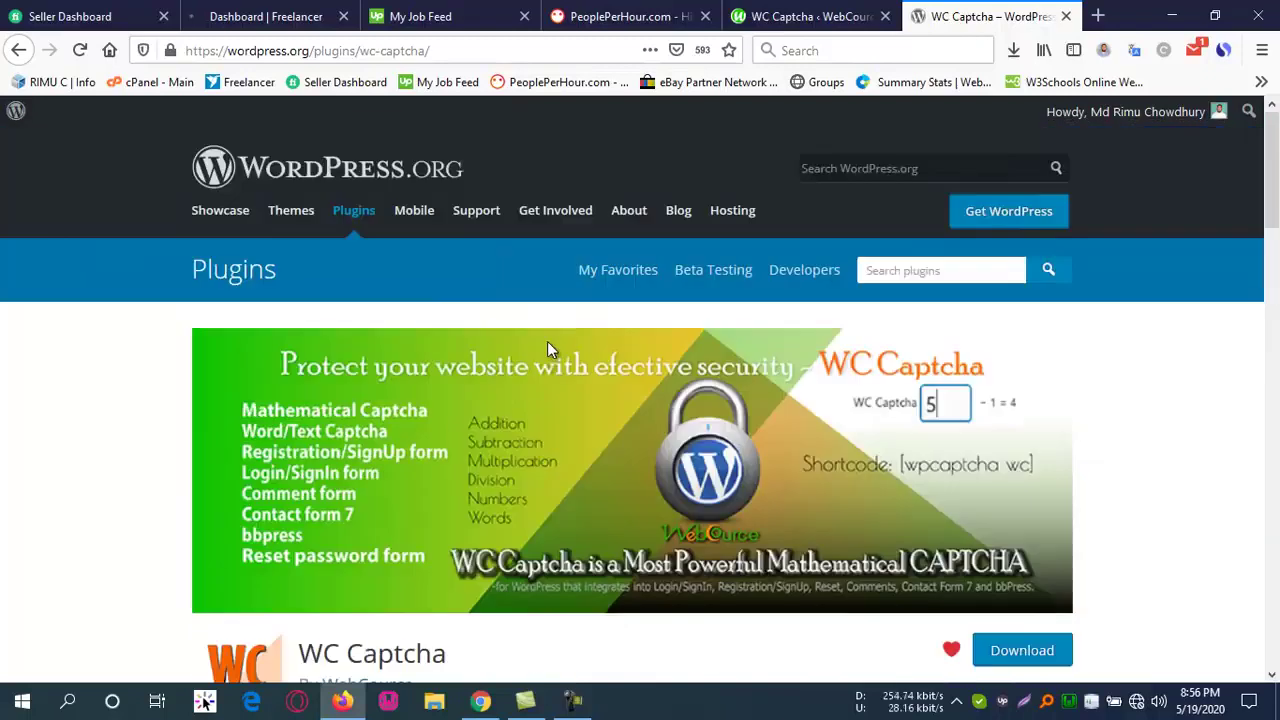
pyautogui.scroll(-3, 547, 341)
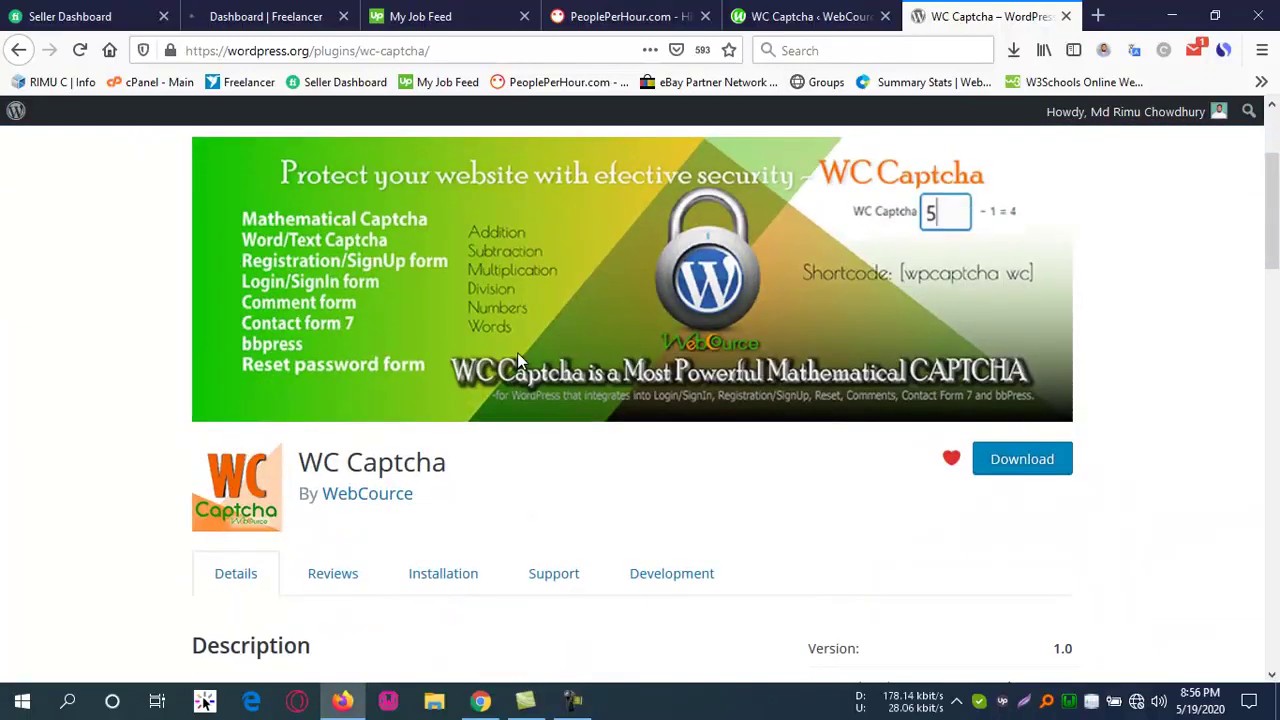